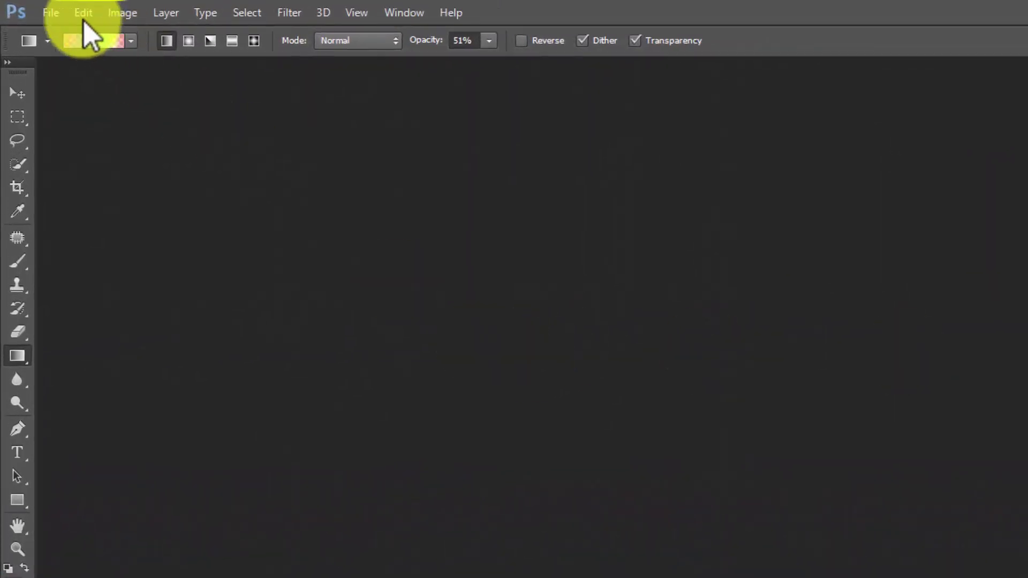
# Step: Start a new document at 1920 × 1080 px and 300 ppi with White background contents
pyautogui.click(51, 13)
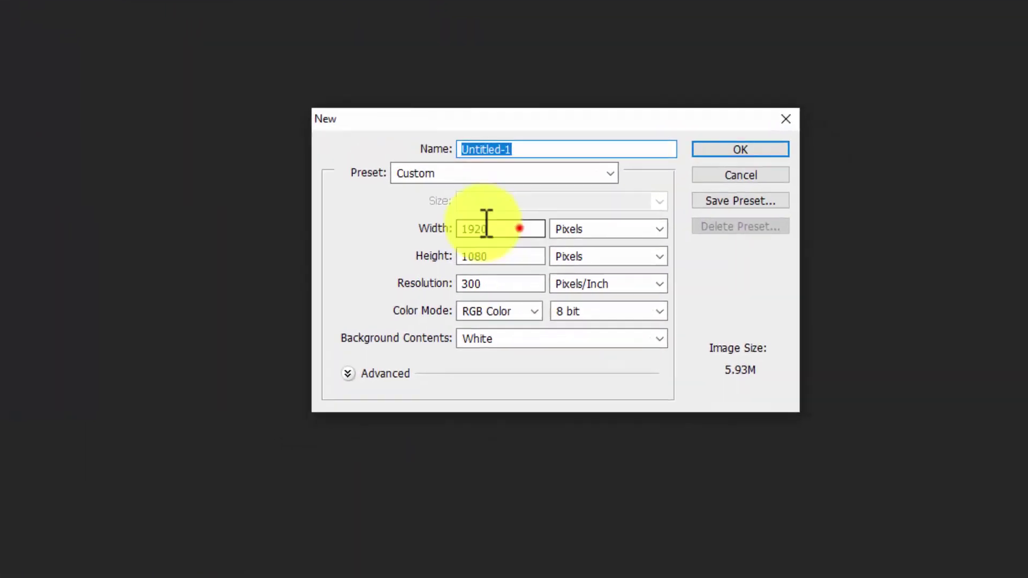
pyautogui.doubleClick(520, 229)
pyautogui.doubleClick(511, 256)
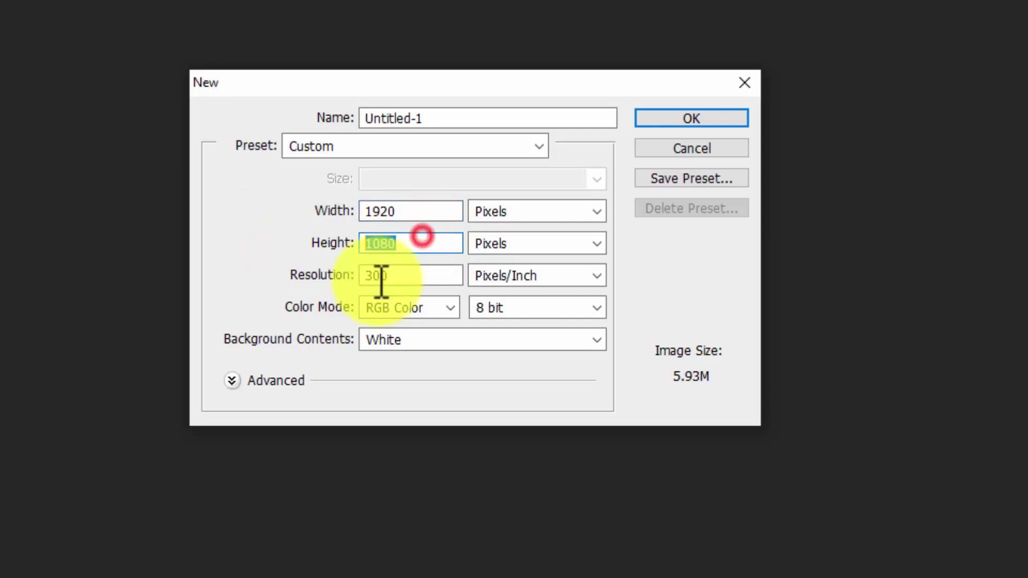
pyautogui.doubleClick(495, 282)
pyautogui.click(410, 346)
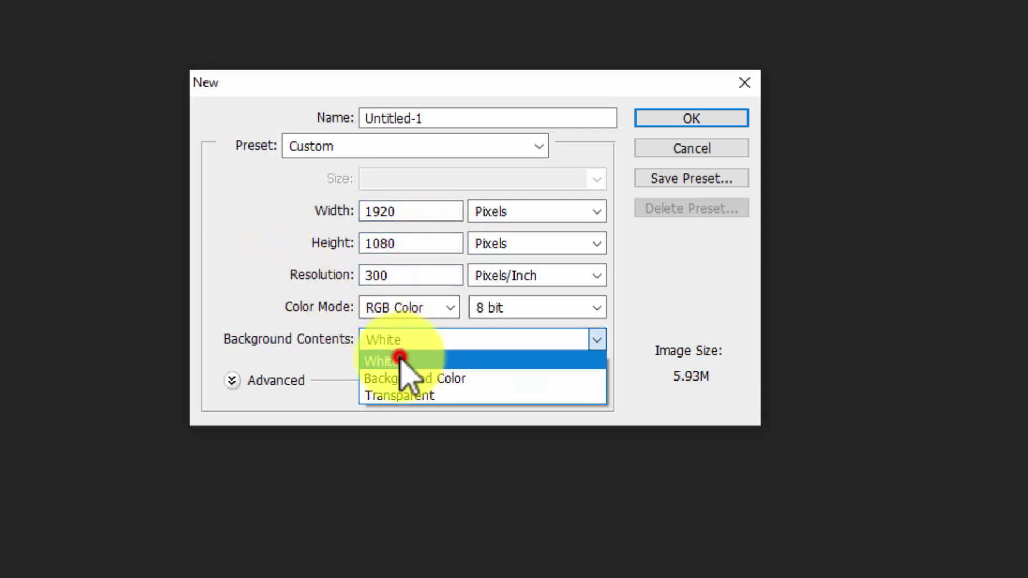
pyautogui.click(692, 122)
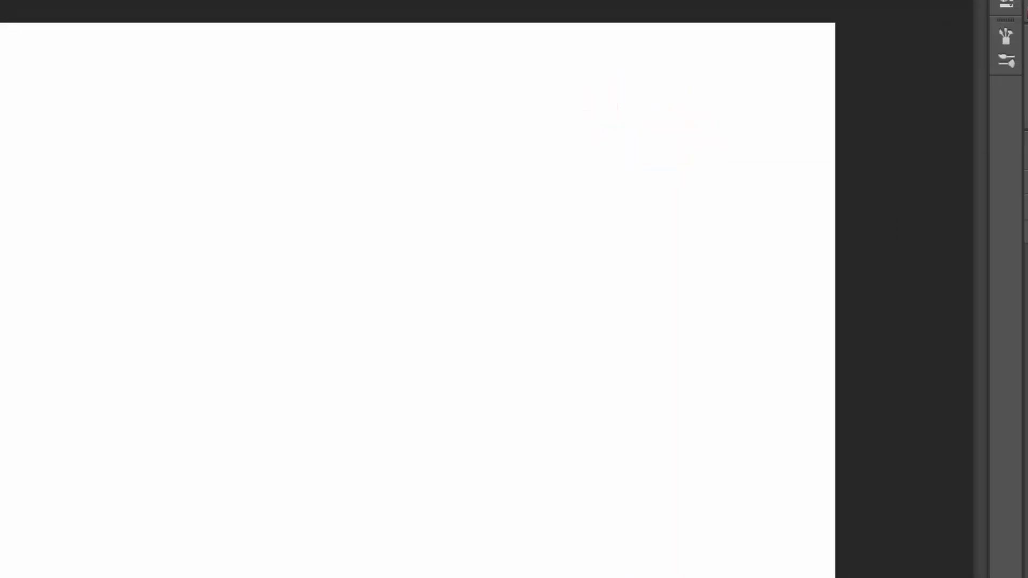
# Step: Convert the locked Background into a normal layer named BG
pyautogui.doubleClick(1000, 199)
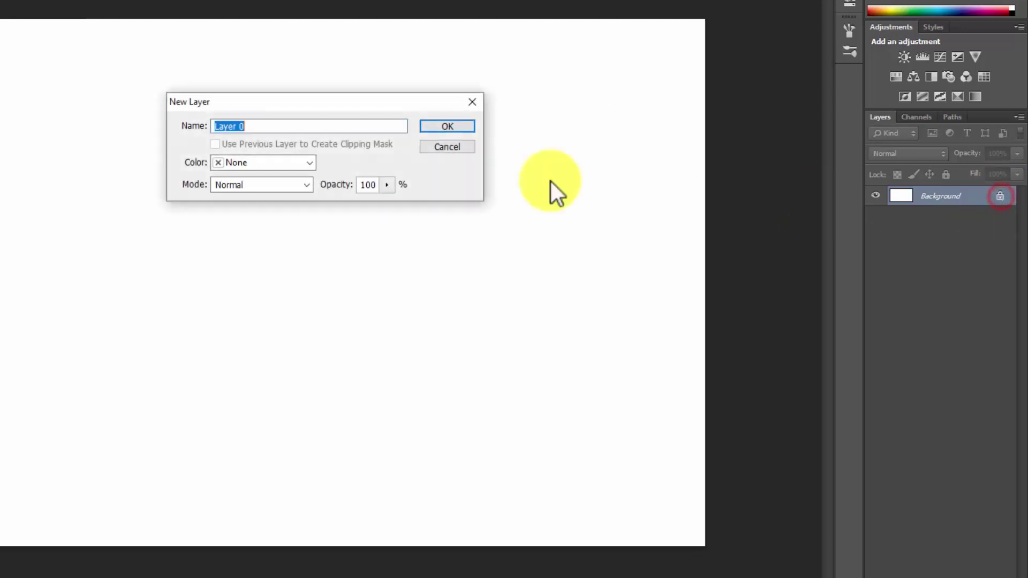
pyautogui.write('BG')
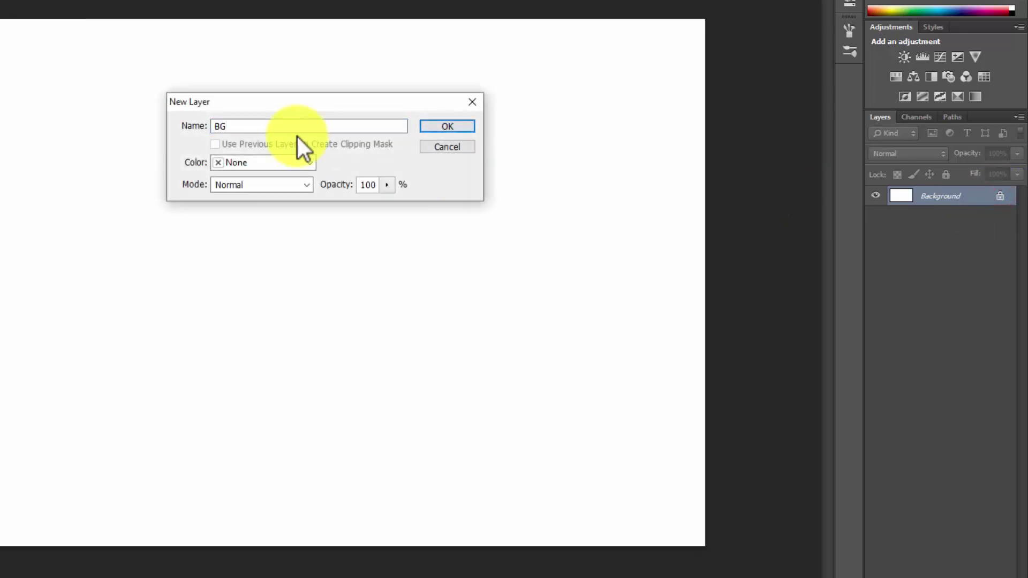
pyautogui.click(466, 126)
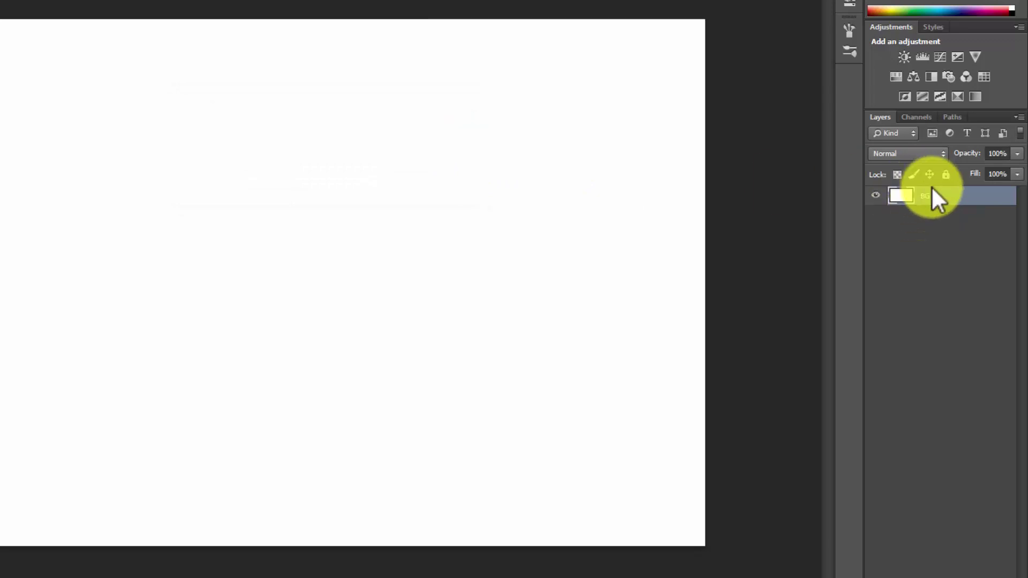
pyautogui.rightClick(933, 188)
# Step: Add a Gradient Overlay to BG running from black to grey #5e5e5e
pyautogui.click(783, 63)
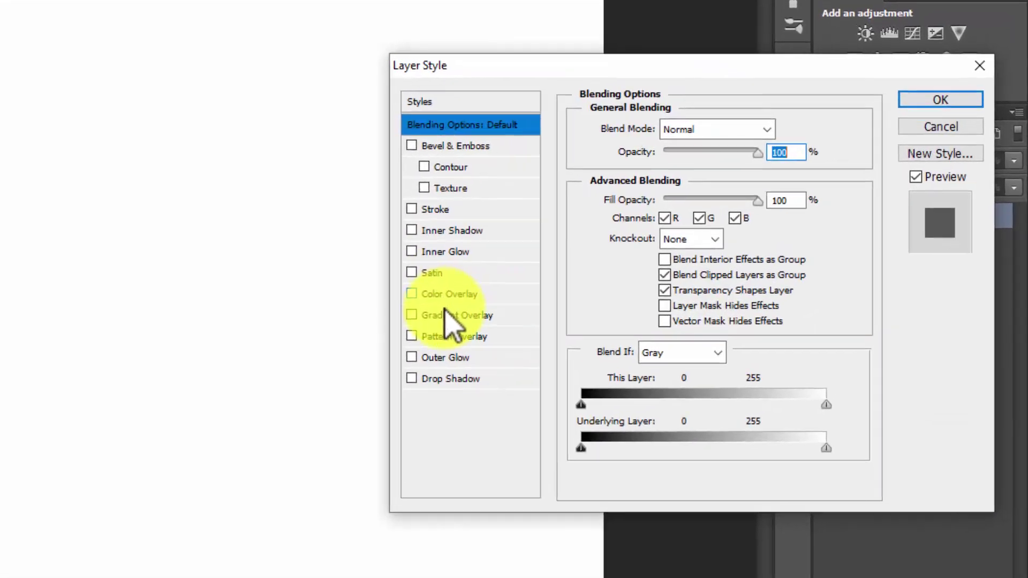
pyautogui.click(446, 315)
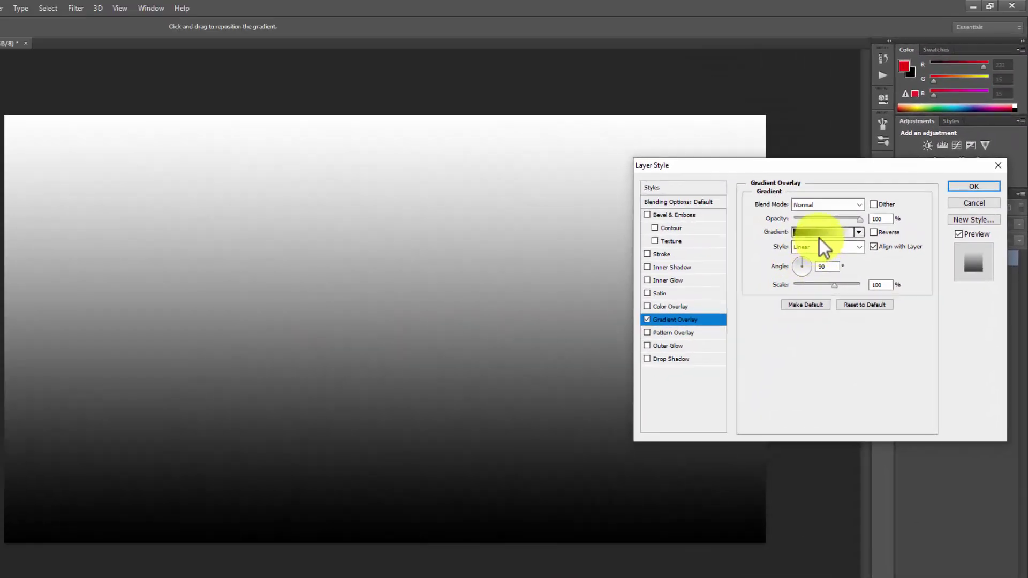
pyautogui.click(820, 233)
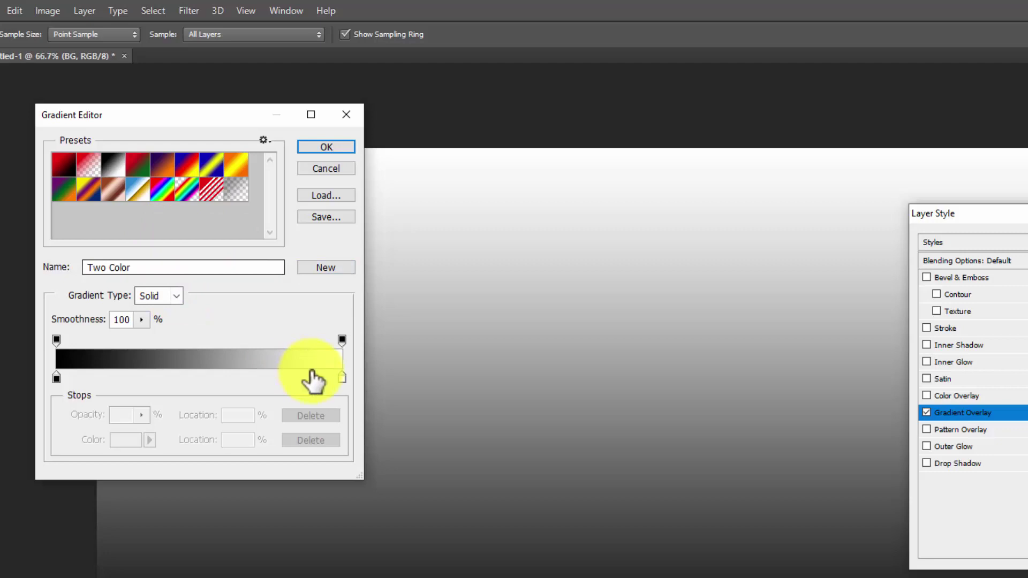
pyautogui.click(342, 379)
pyautogui.click(132, 439)
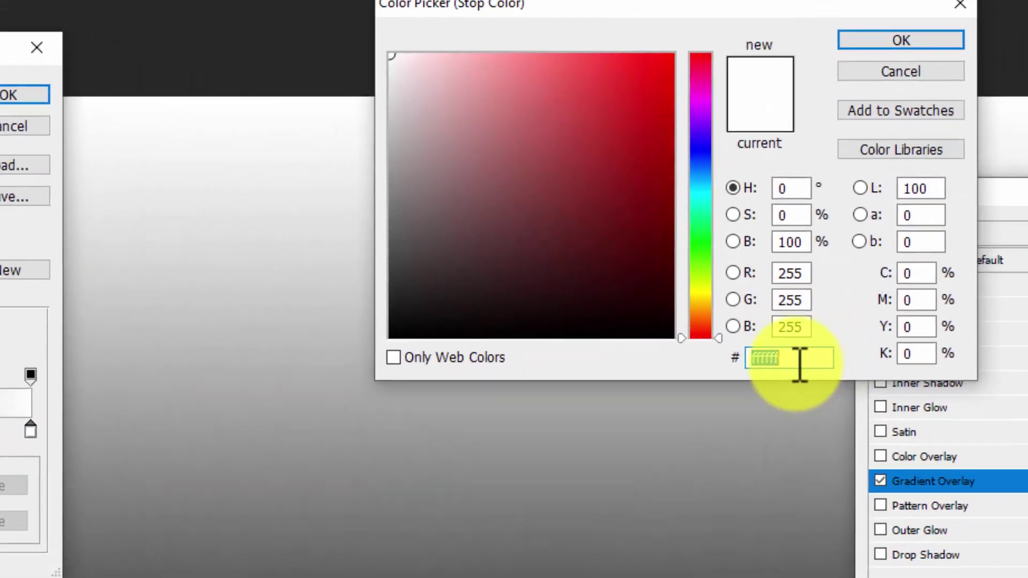
pyautogui.doubleClick(851, 336)
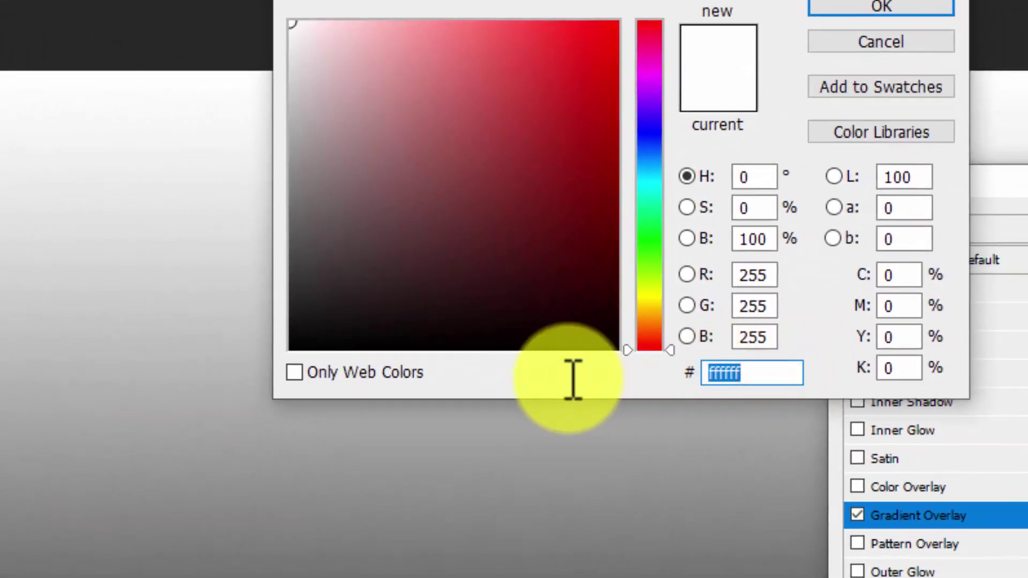
pyautogui.write('5e5e5e')
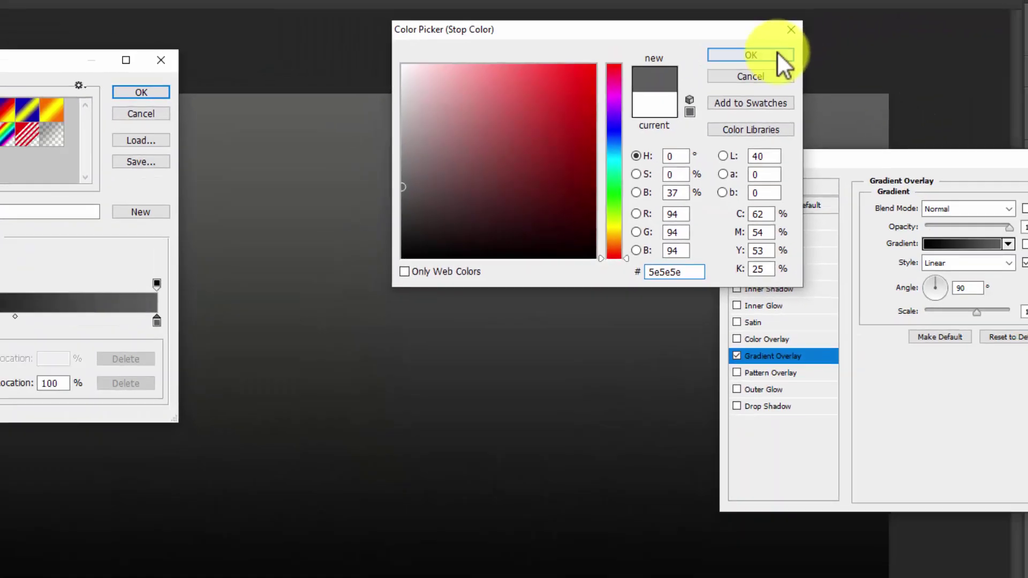
pyautogui.click(774, 51)
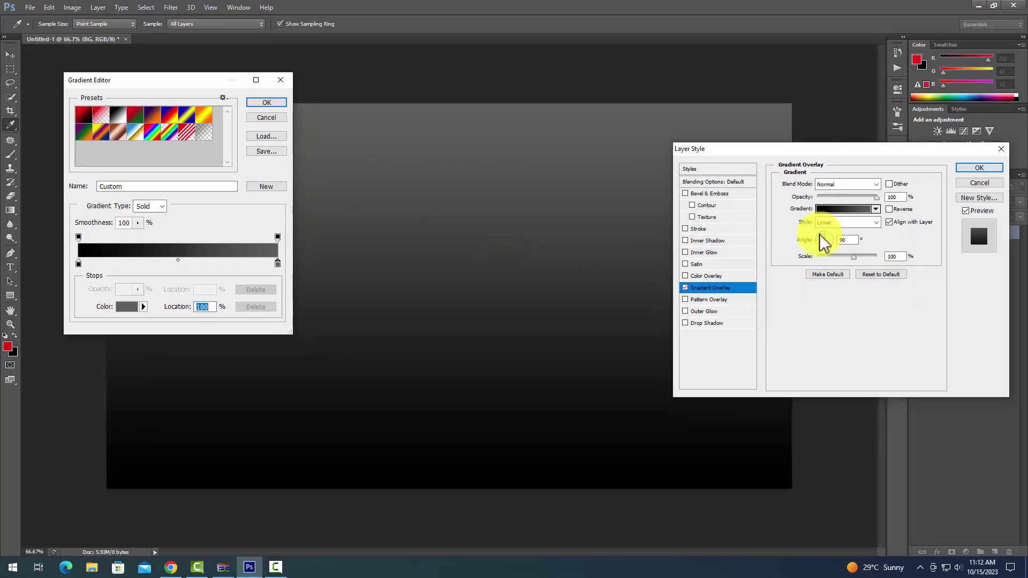
pyautogui.click(268, 102)
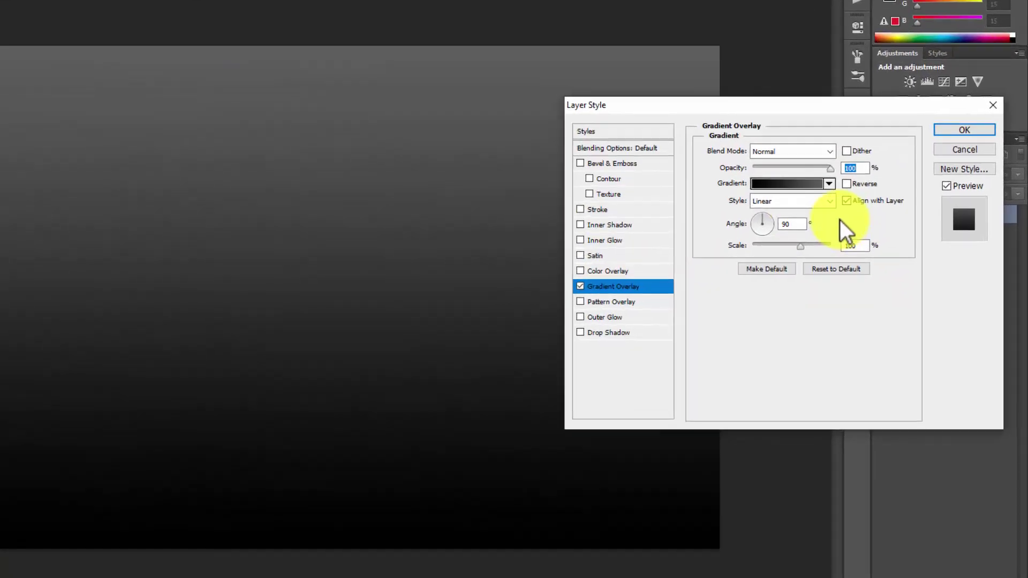
# Step: Make the gradient Radial and reversed at 130% scale, and apply it
pyautogui.click(735, 176)
pyautogui.click(684, 202)
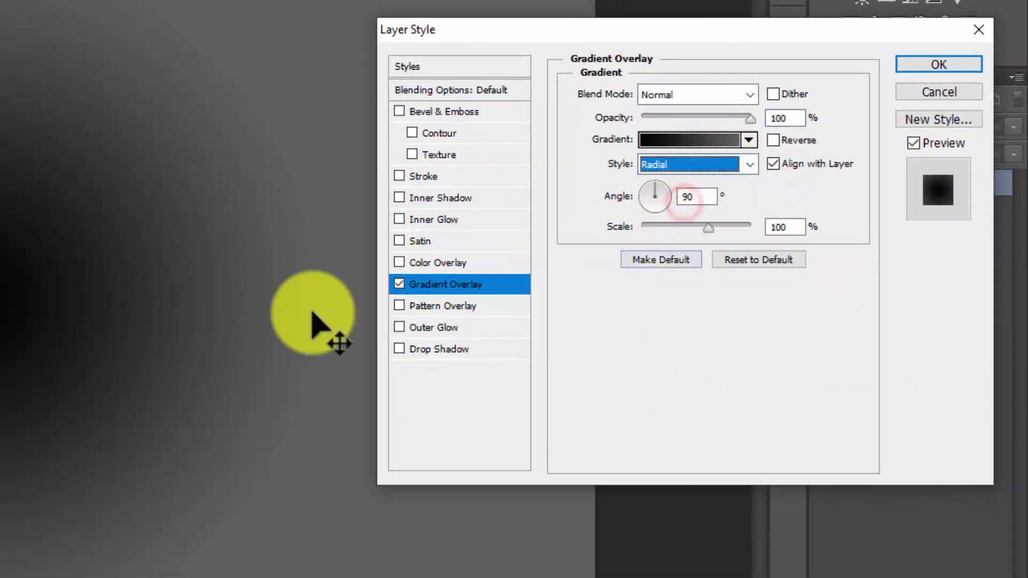
pyautogui.click(774, 142)
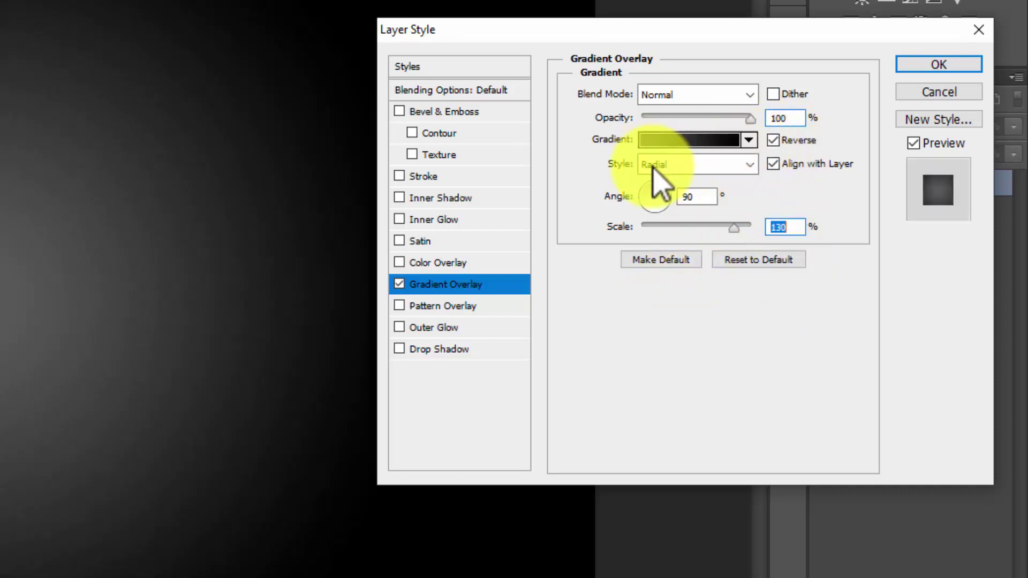
pyautogui.click(906, 65)
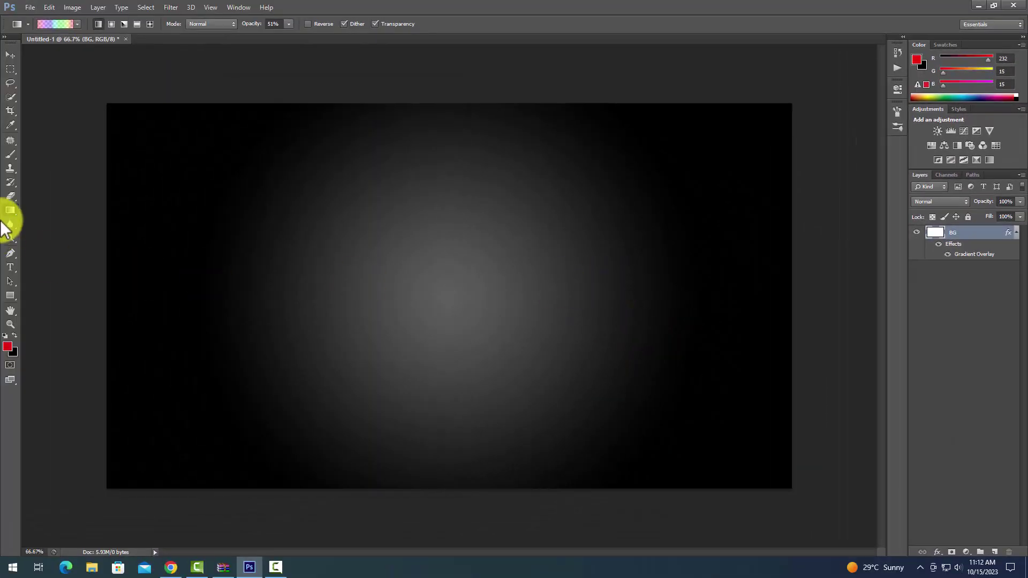
# Step: Add the red script text GOLD just left of the canvas centre
pyautogui.click(12, 267)
pyautogui.click(270, 306)
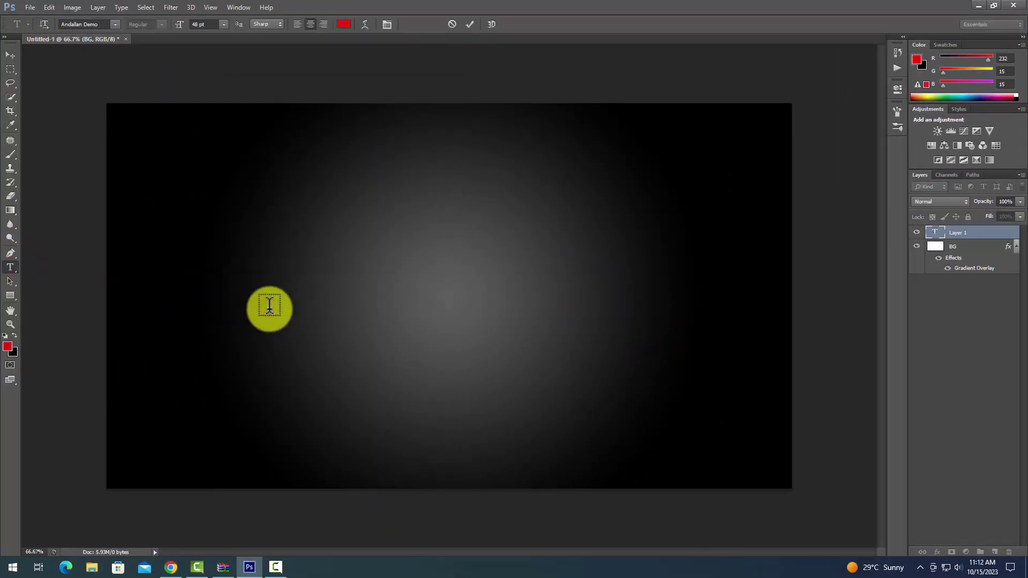
pyautogui.write('GOLD')
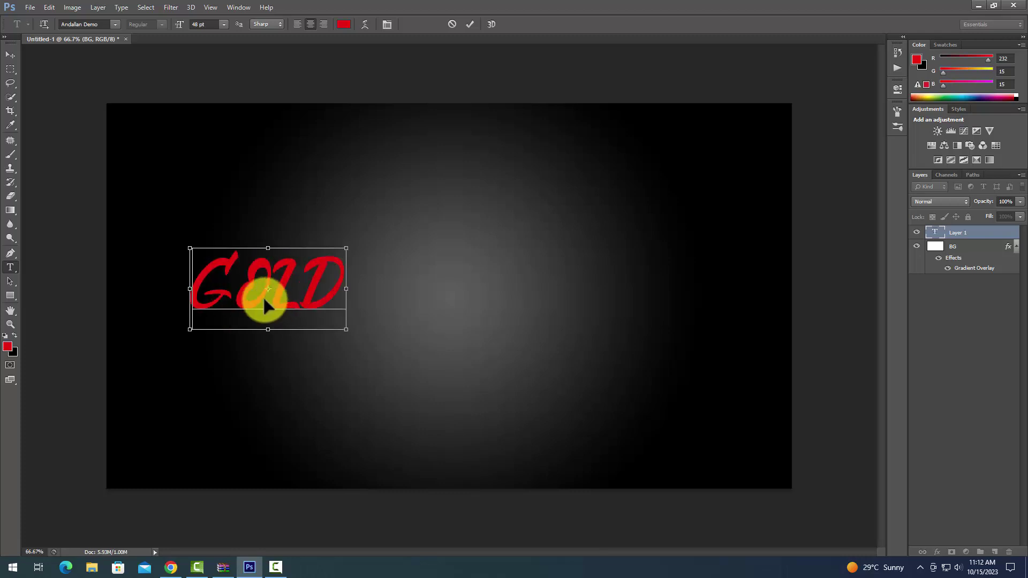
pyautogui.hotkey('ctrl', 'a')
pyautogui.click(470, 24)
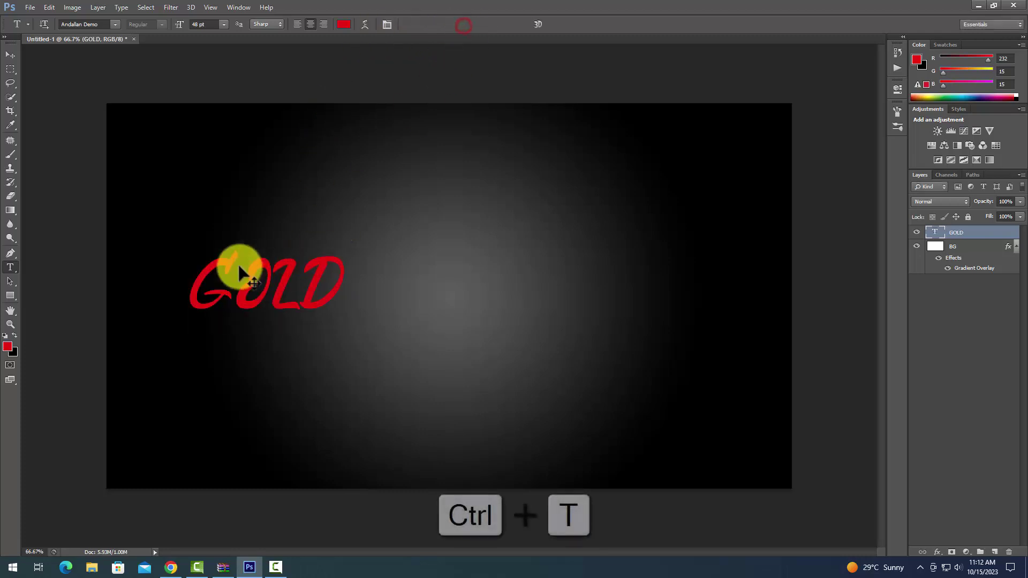
# Step: Scale GOLD up about 308% and centre it on the canvas
pyautogui.hotkey('ctrl', 't')
pyautogui.moveTo(346, 329); pyautogui.dragTo(672, 499)
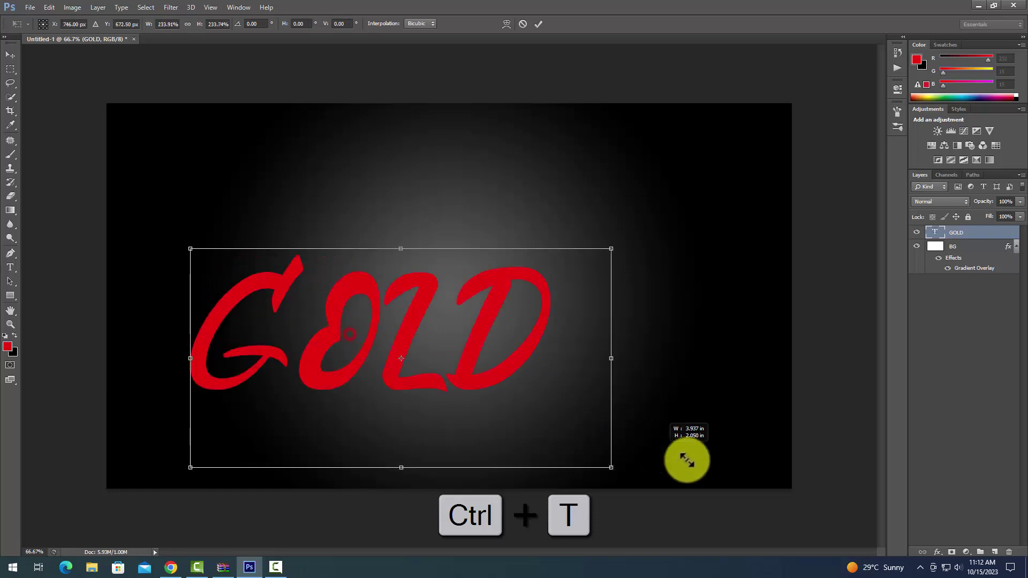
pyautogui.moveTo(486, 347); pyautogui.dragTo(527, 264)
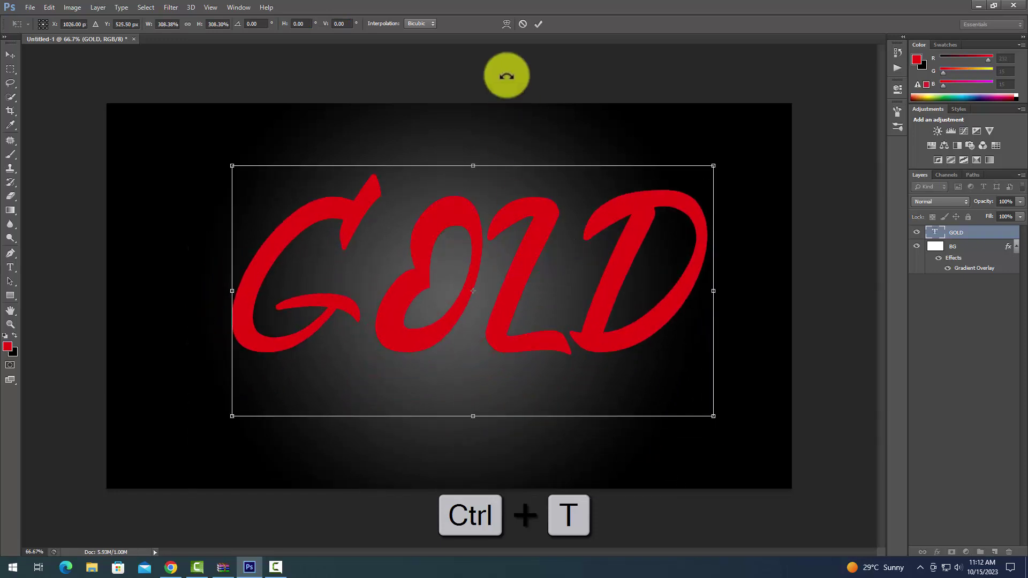
pyautogui.click(538, 24)
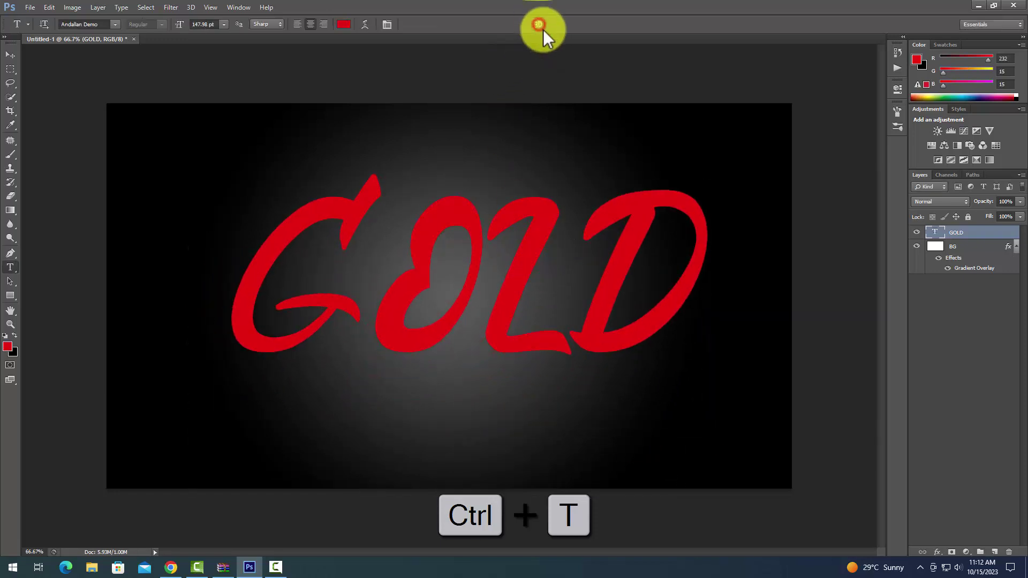
pyautogui.rightClick(962, 236)
# Step: Give the GOLD layer a Color Overlay of hex ff9c00
pyautogui.click(876, 133)
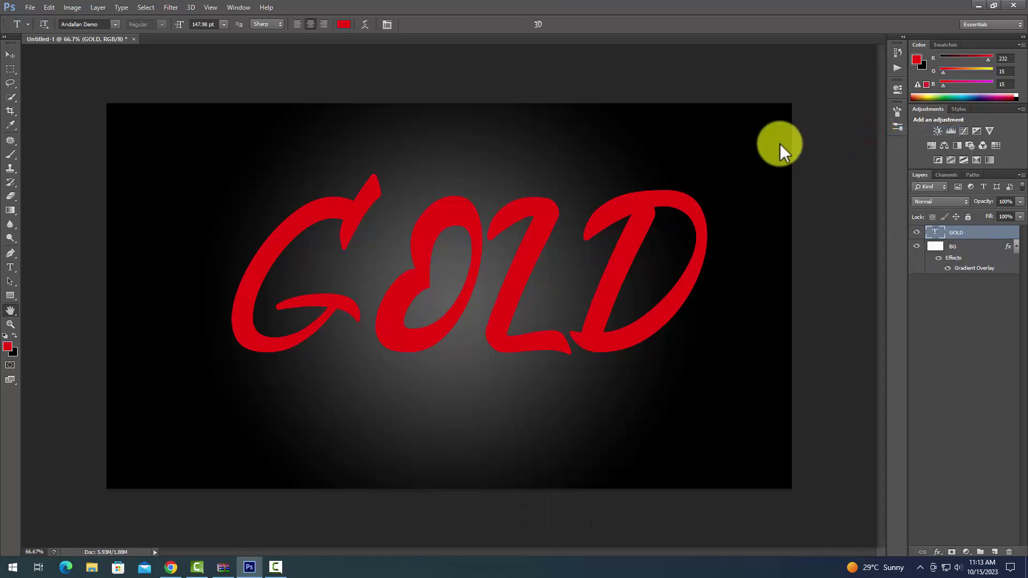
pyautogui.click(711, 277)
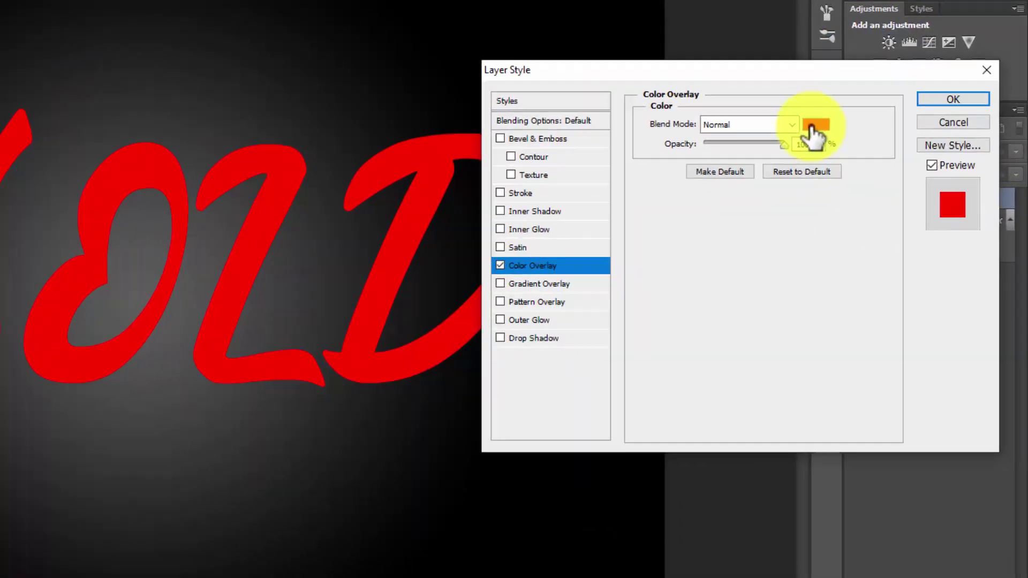
pyautogui.click(889, 185)
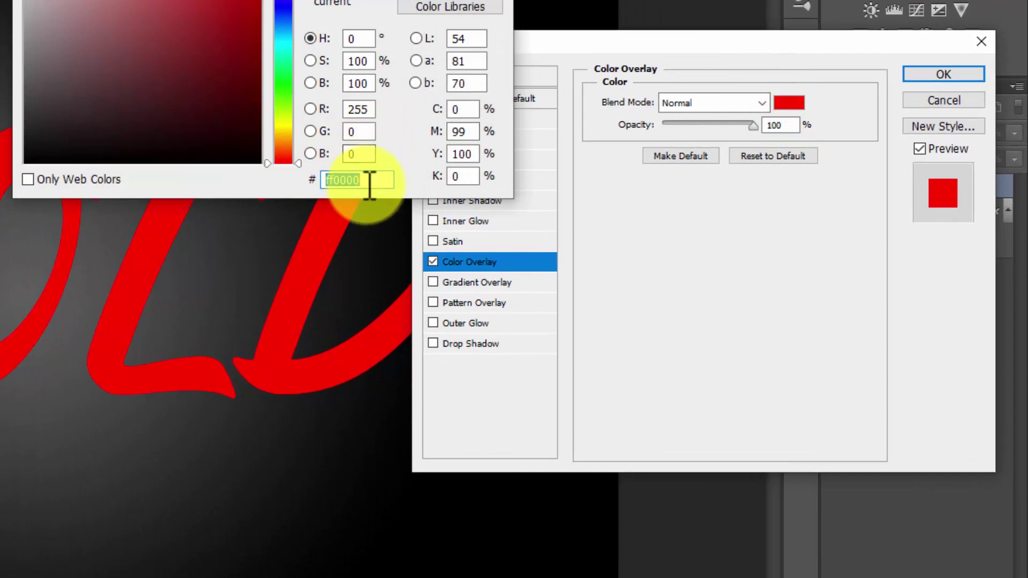
pyautogui.write('ff')
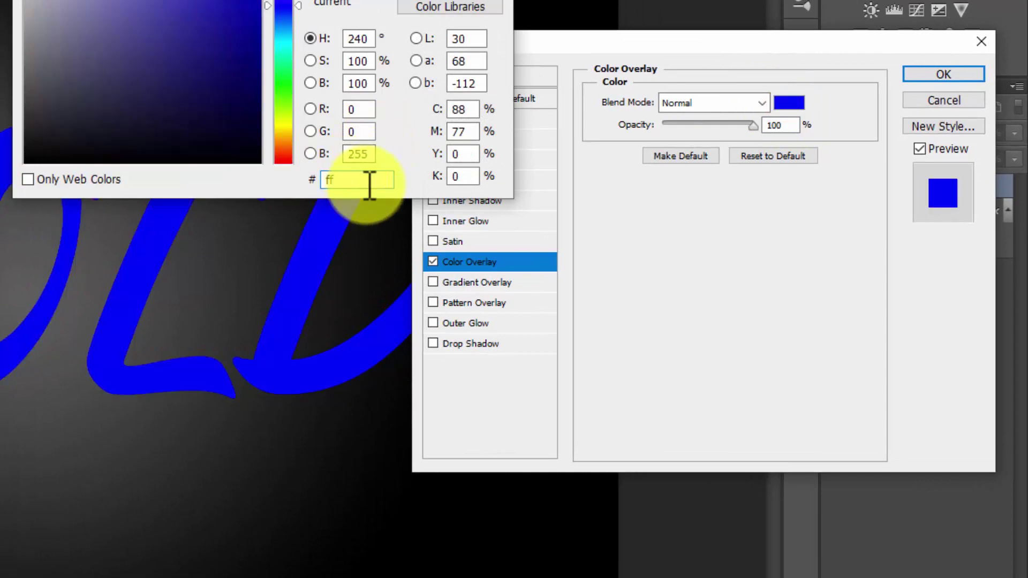
pyautogui.write('9')
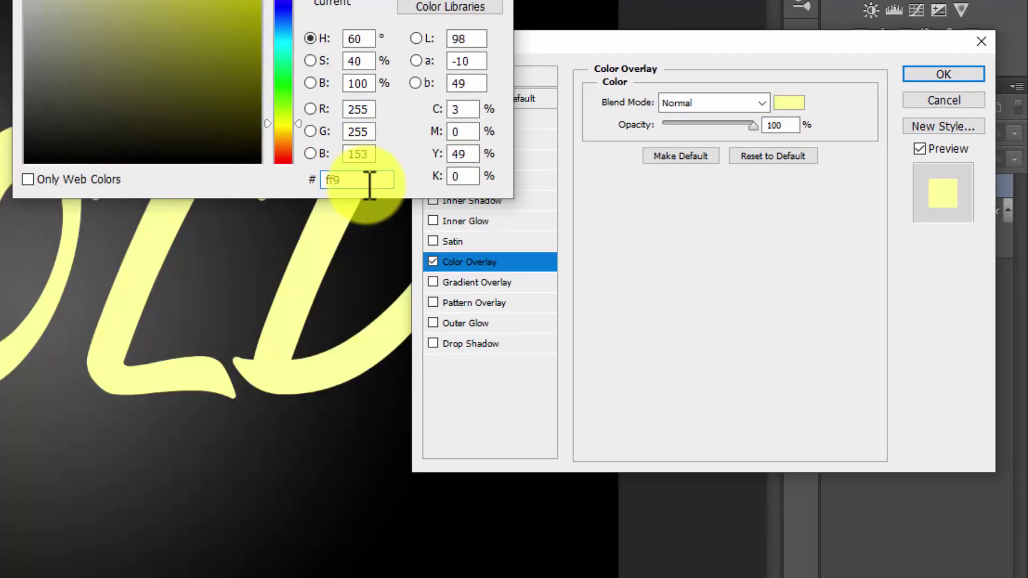
pyautogui.write('c')
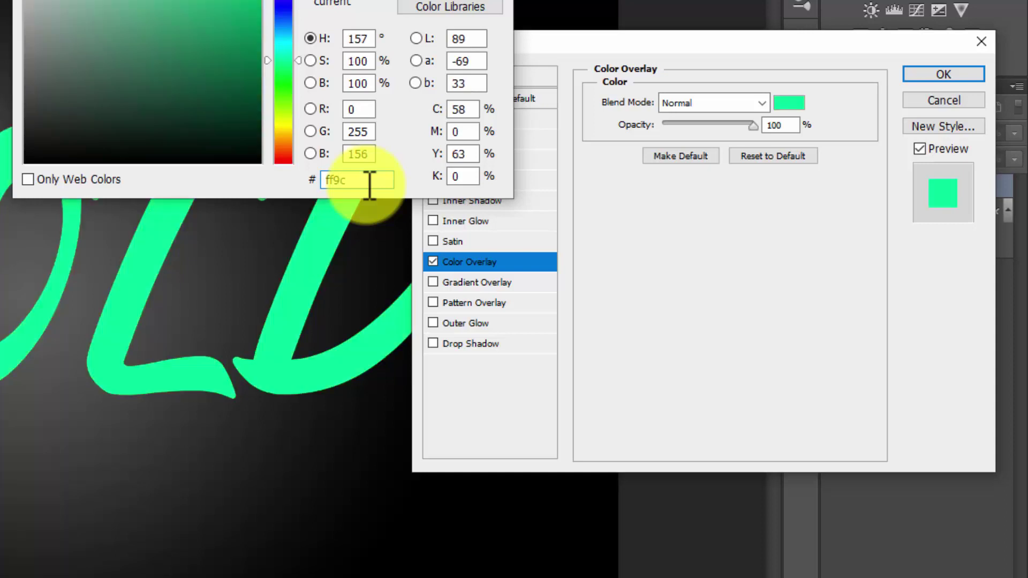
pyautogui.write('00')
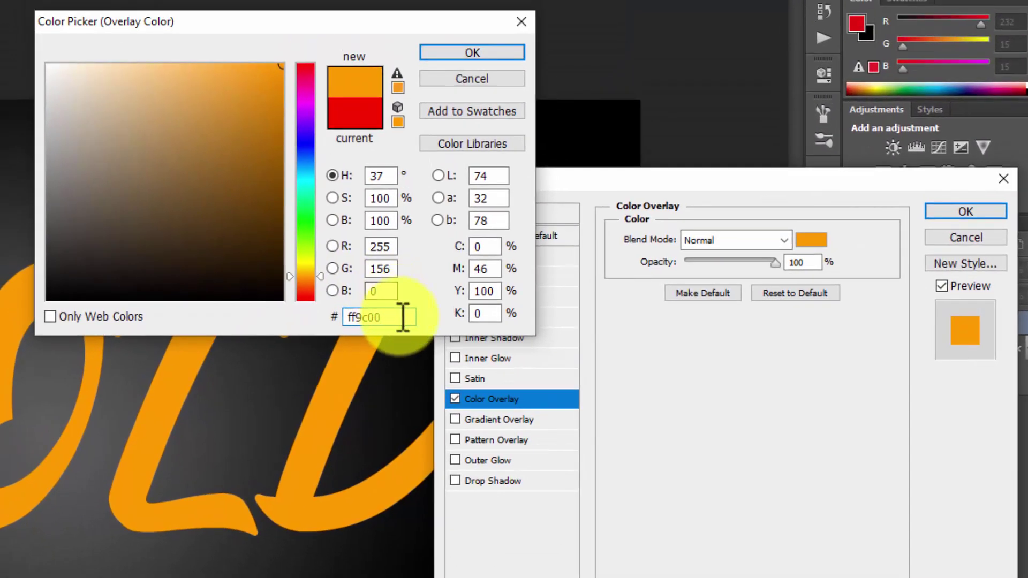
pyautogui.moveTo(367, 180); pyautogui.dragTo(295, 198)
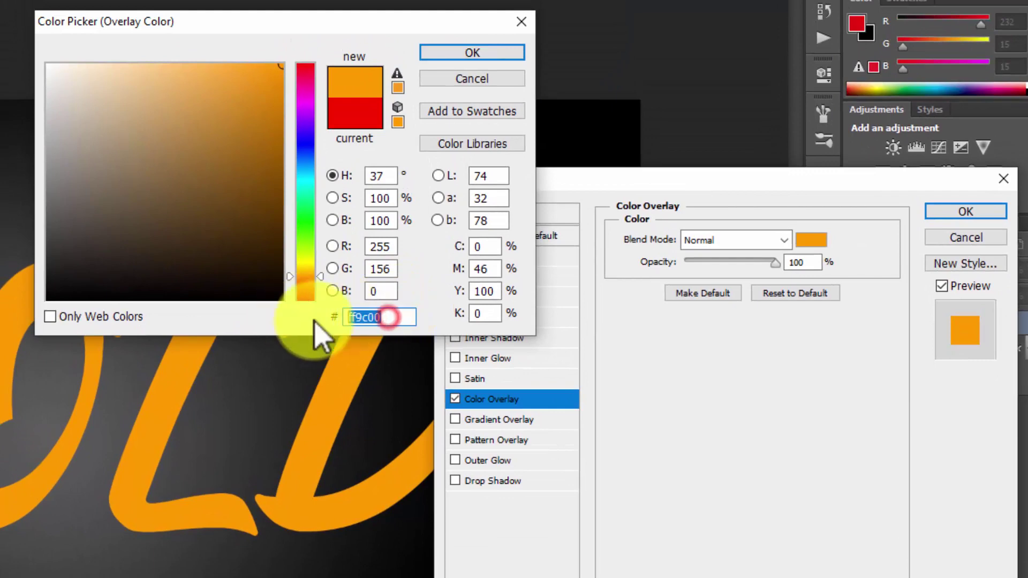
pyautogui.click(472, 52)
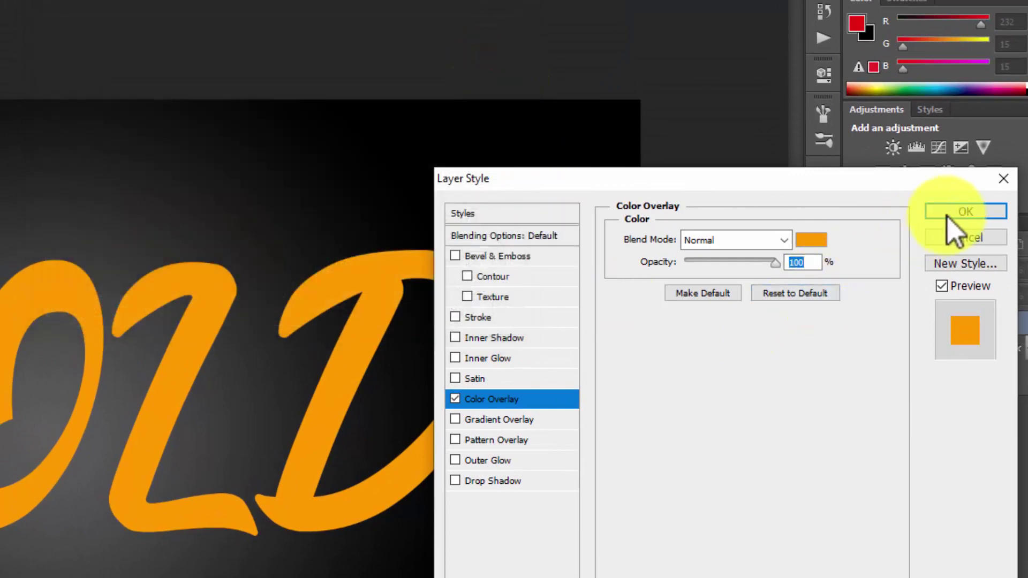
pyautogui.click(954, 212)
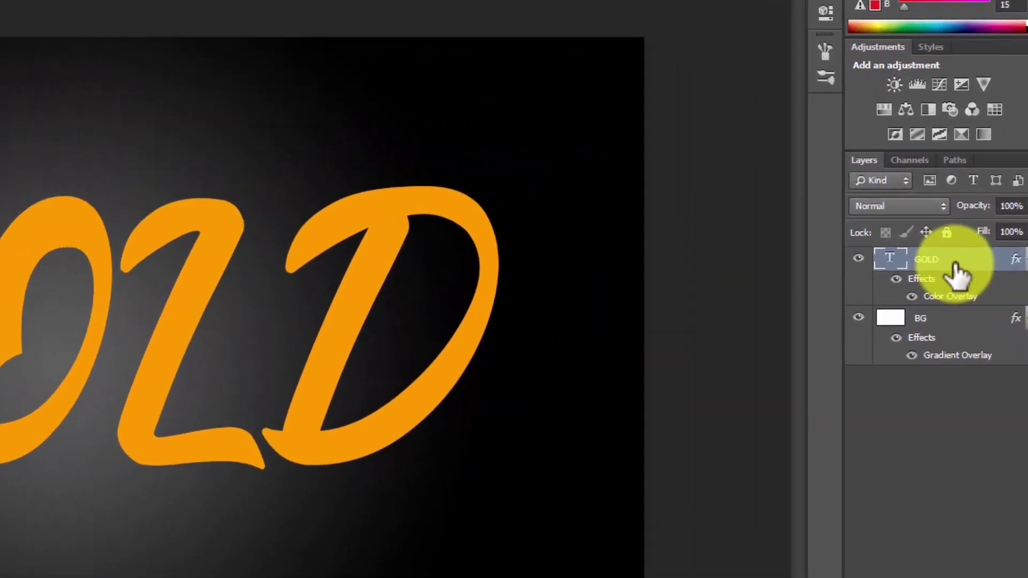
# Step: Add a black Drop Shadow to GOLD: opacity 85%, angle 60°, distance, spread and size 10
pyautogui.rightClick(995, 228)
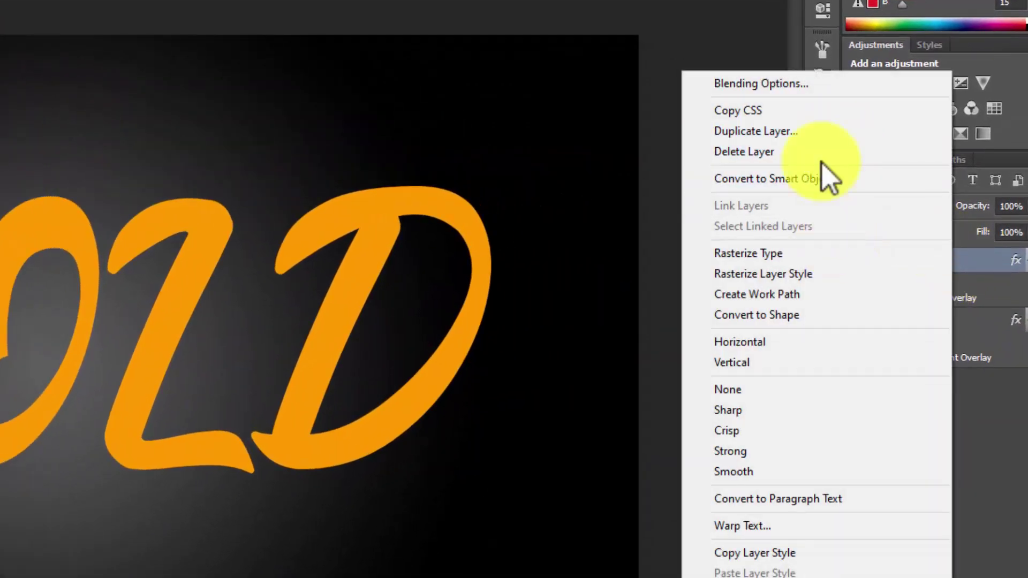
pyautogui.click(769, 86)
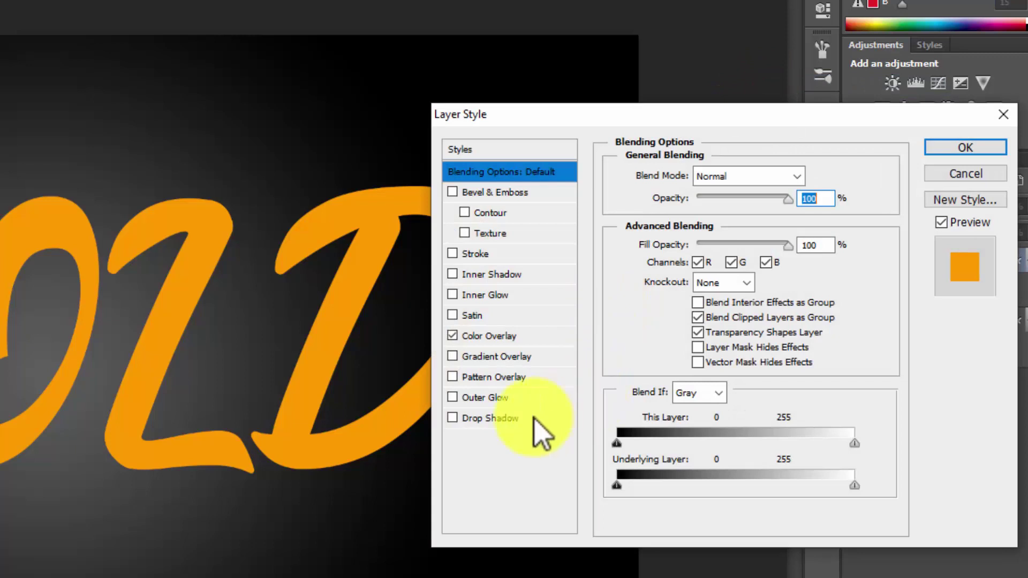
pyautogui.click(494, 420)
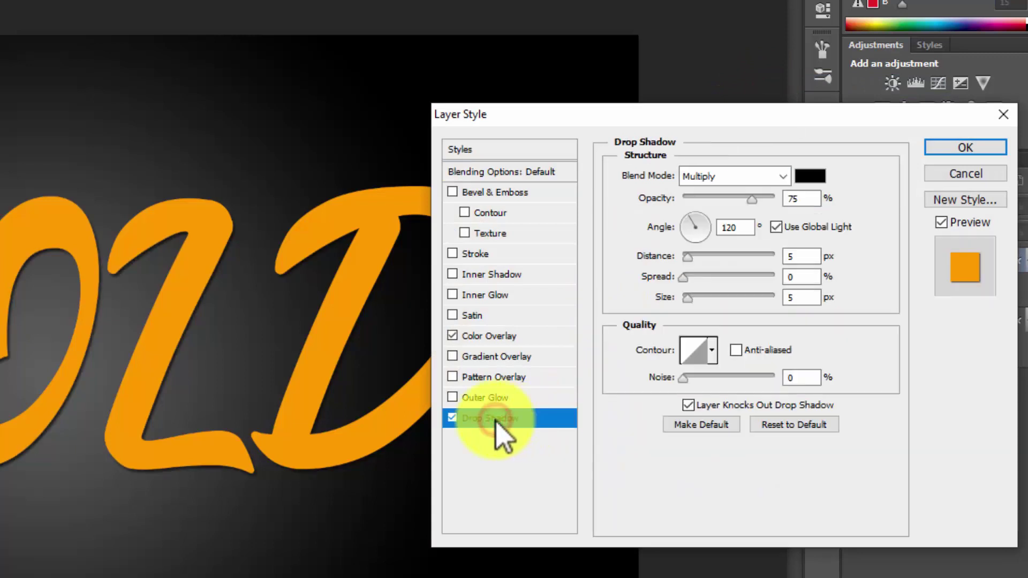
pyautogui.doubleClick(806, 199)
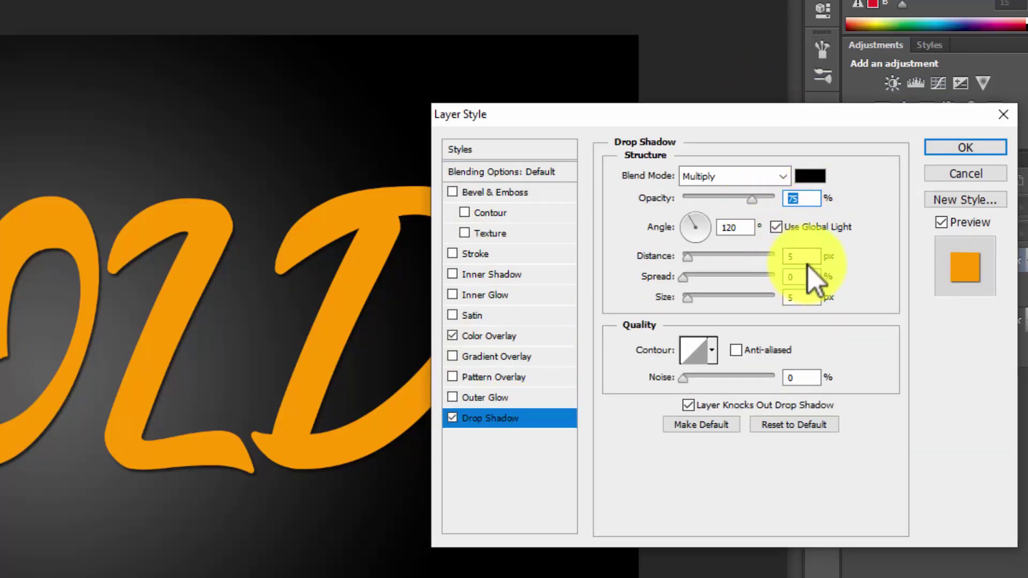
pyautogui.click(794, 258)
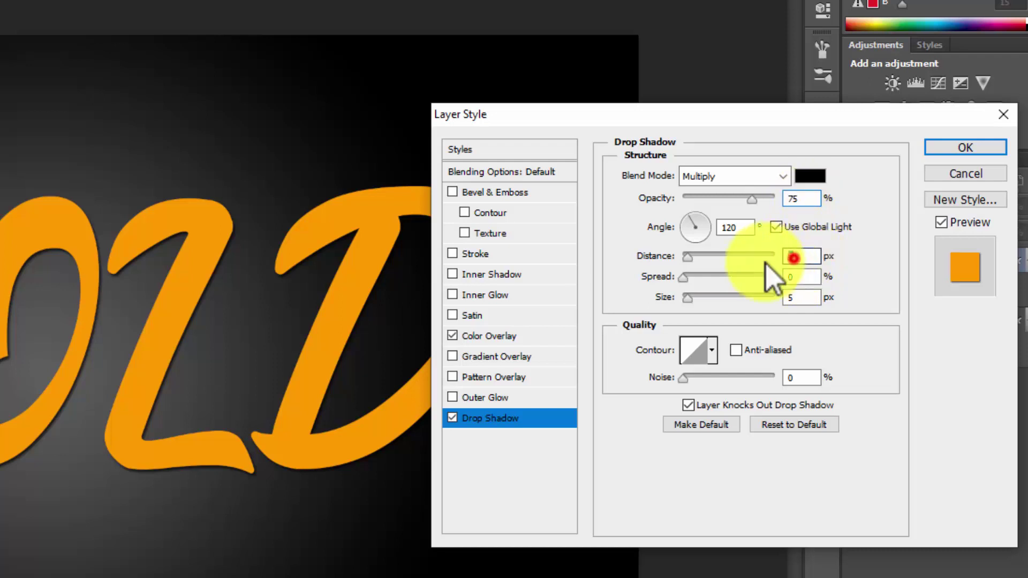
pyautogui.write('10')
pyautogui.click(803, 278)
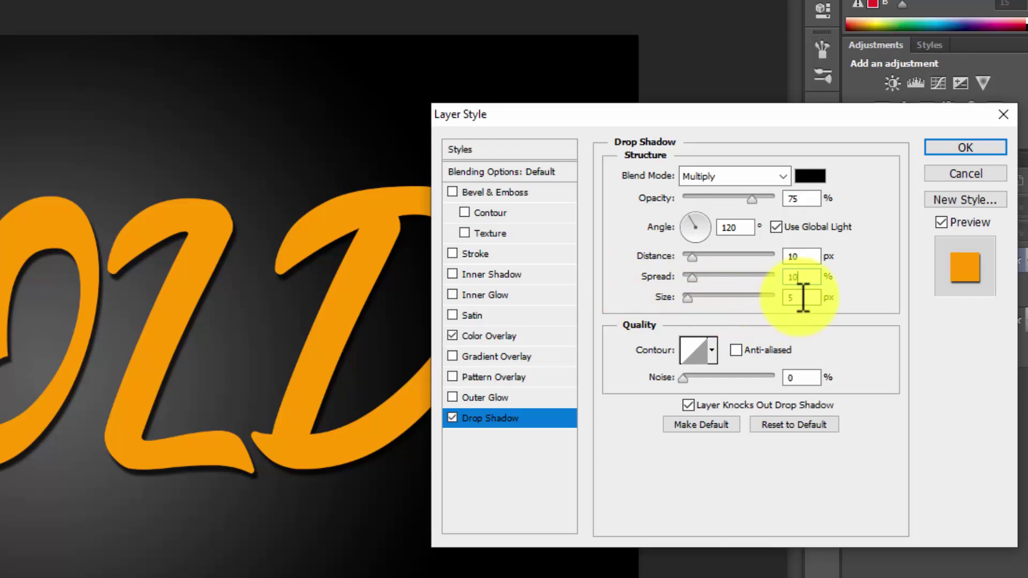
pyautogui.click(799, 297)
pyautogui.write('10')
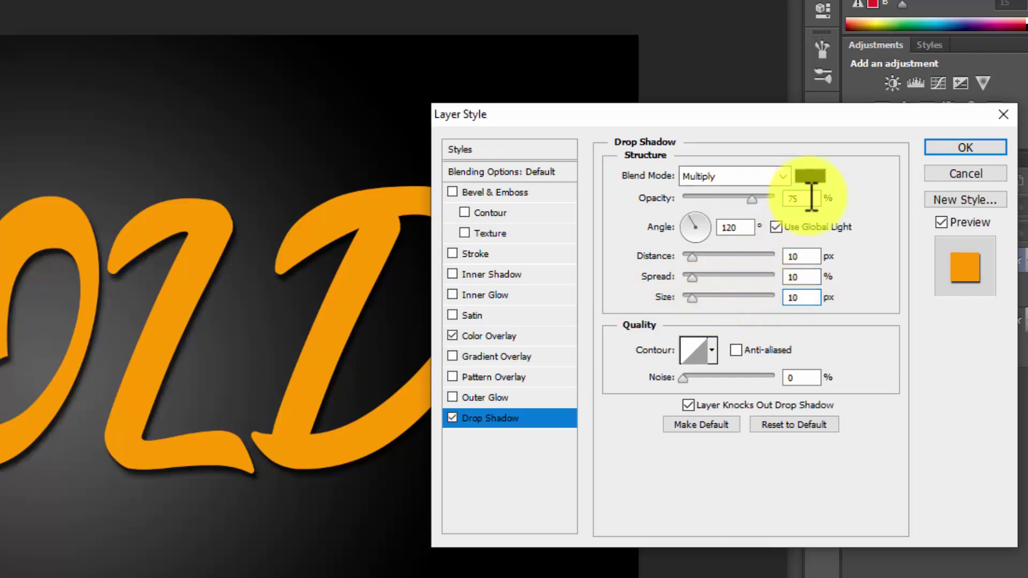
pyautogui.click(809, 200)
pyautogui.write('85')
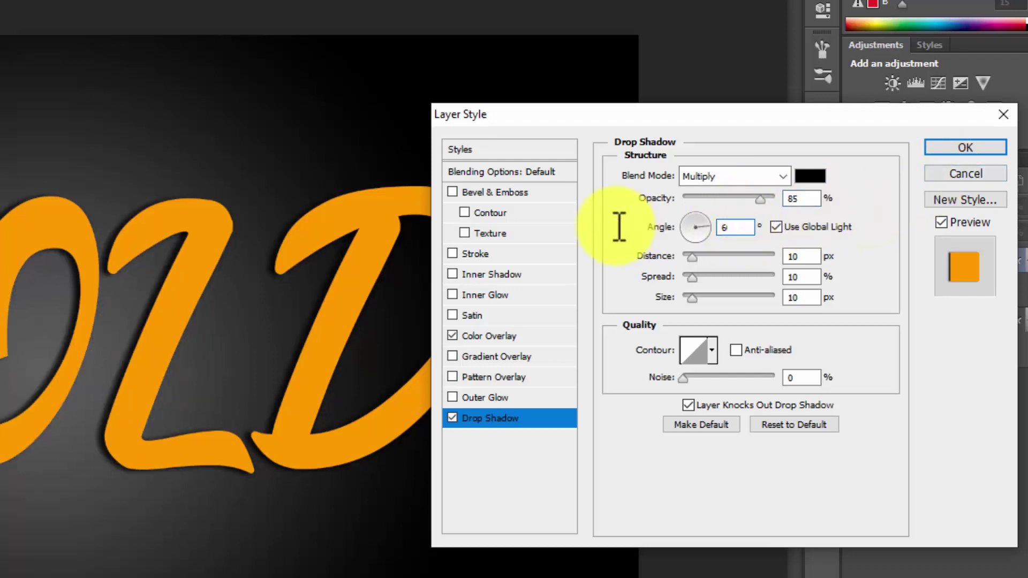
pyautogui.write('0')
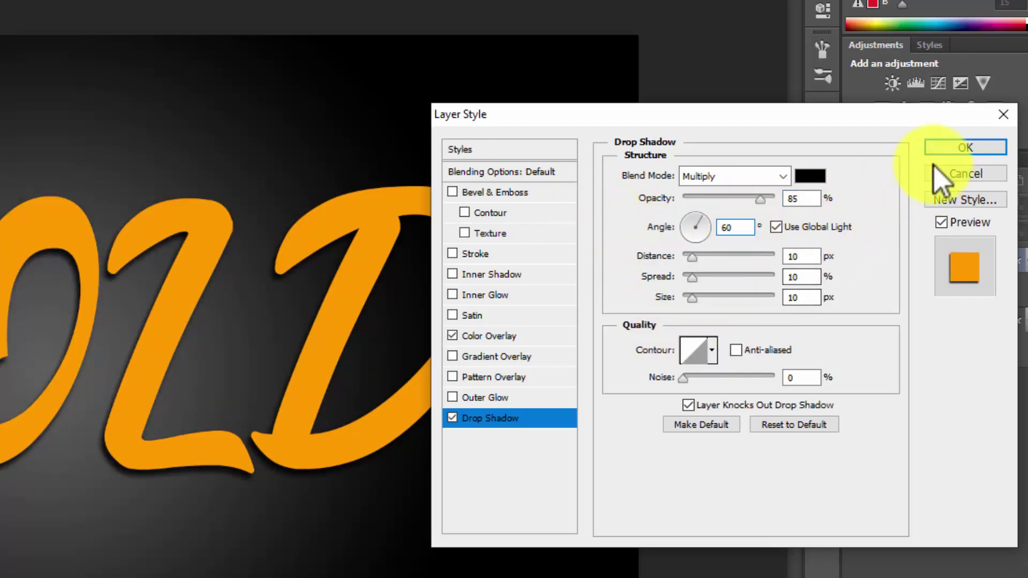
pyautogui.click(943, 147)
# Step: Add Bevel & Emboss to GOLD: depth 344%, size 18, soften 2, angle 65°, altitude 45°
pyautogui.rightClick(921, 263)
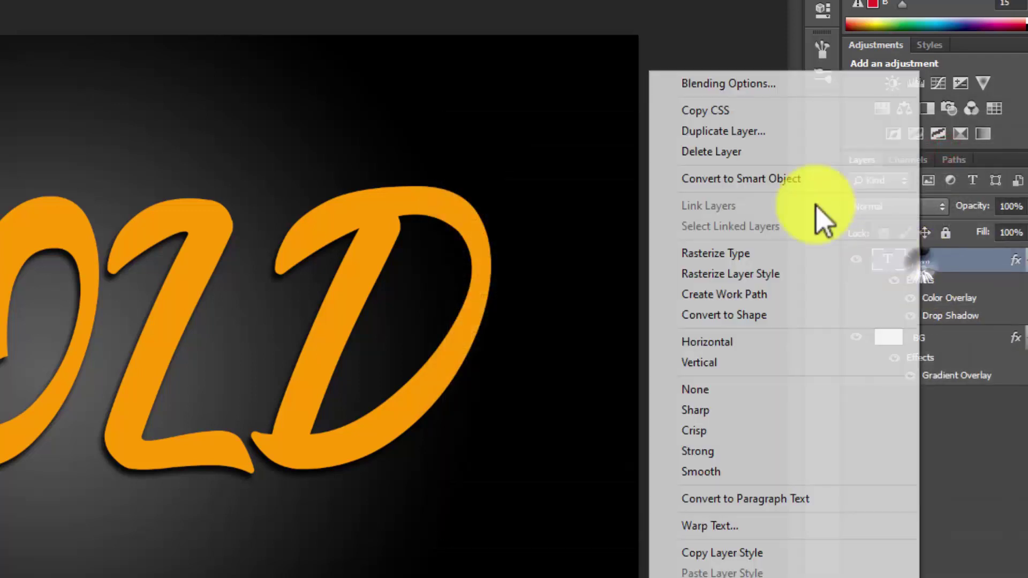
pyautogui.click(750, 85)
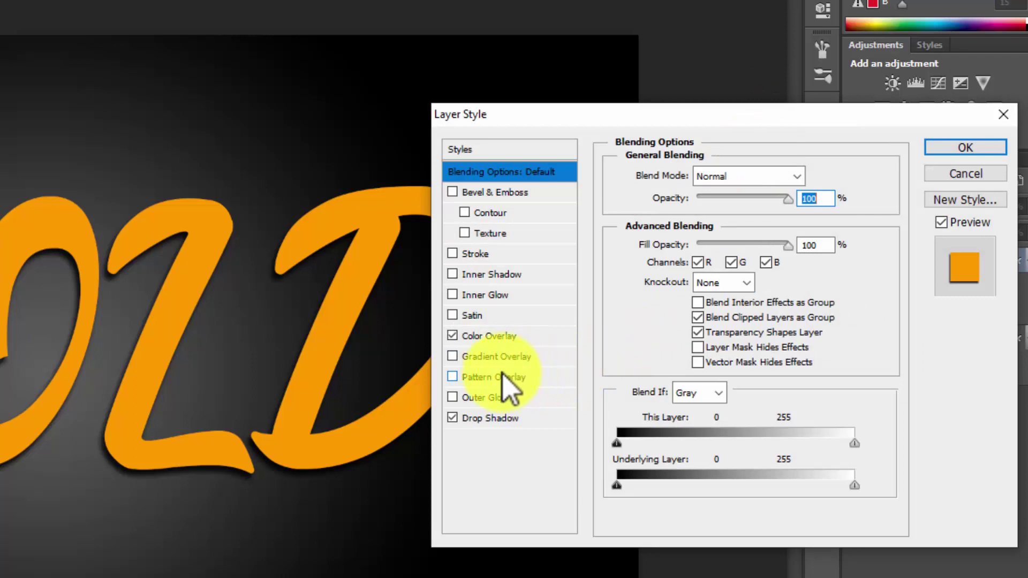
pyautogui.click(490, 192)
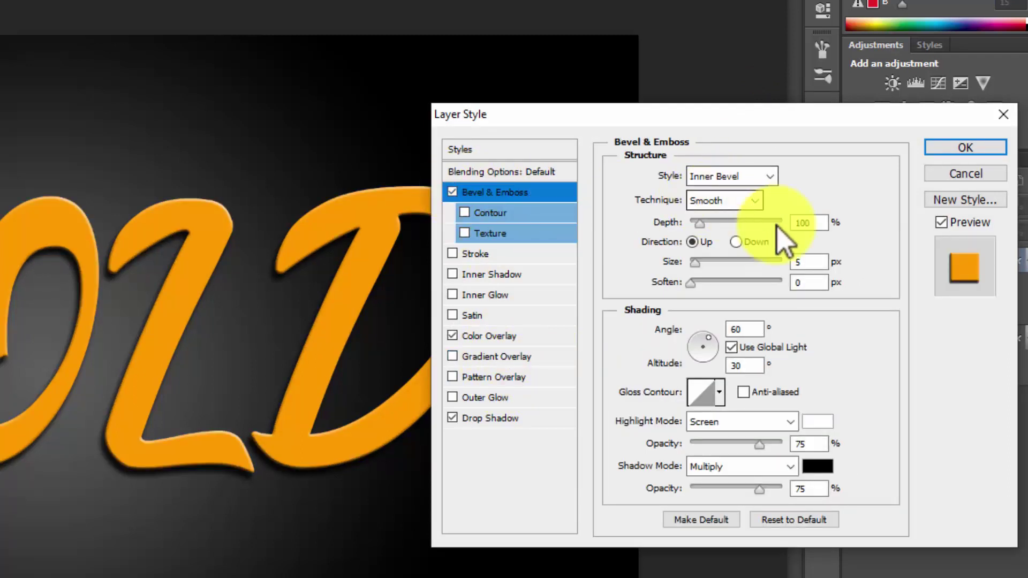
pyautogui.doubleClick(811, 223)
pyautogui.write('344')
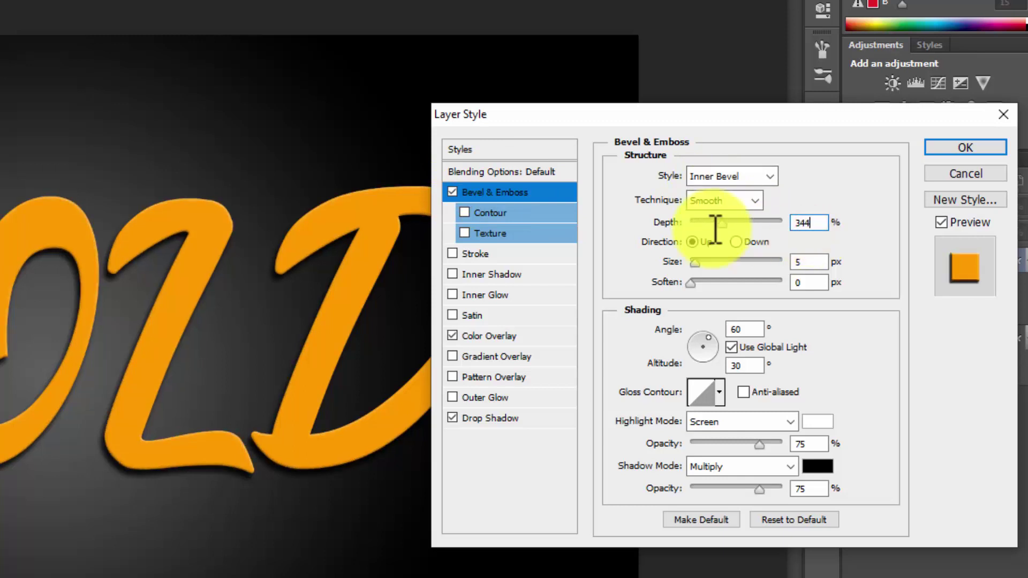
pyautogui.click(806, 262)
pyautogui.write('0')
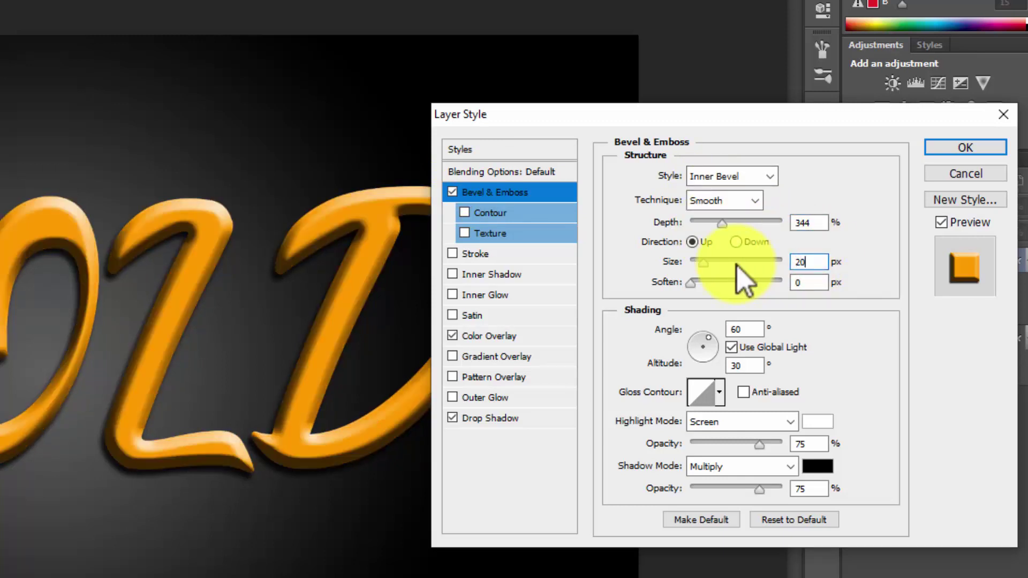
pyautogui.click(809, 262)
pyautogui.write('1')
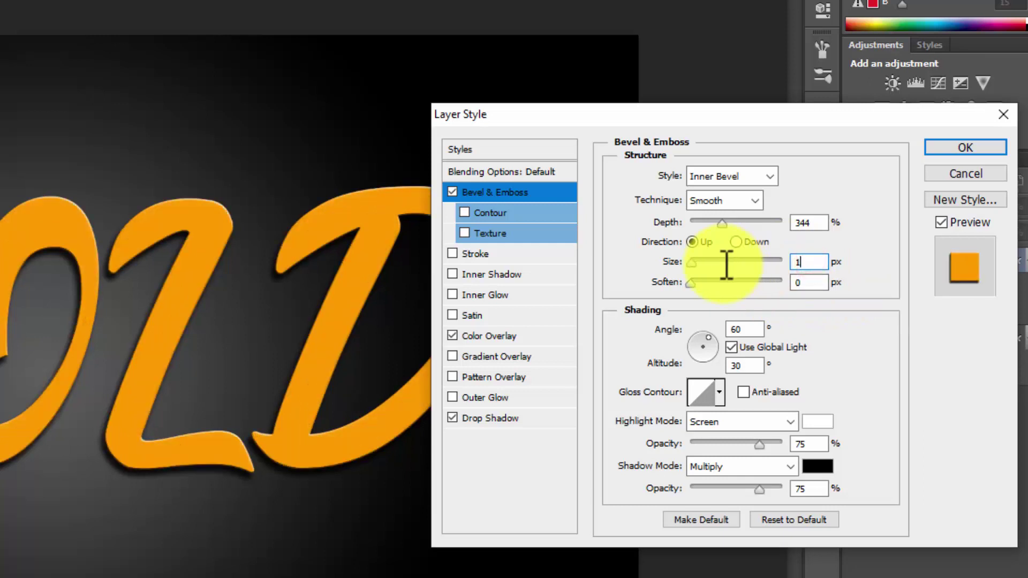
pyautogui.write('7')
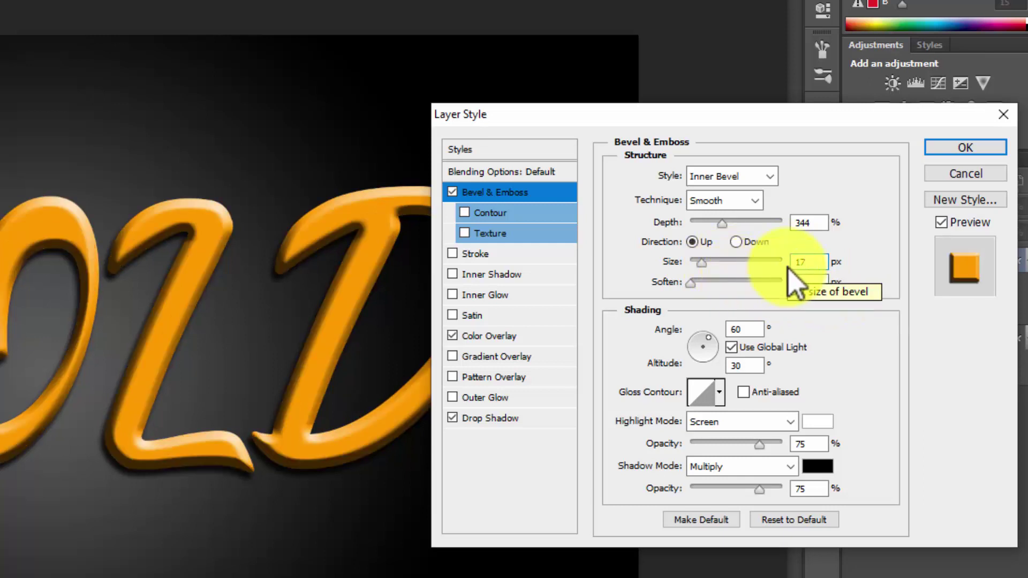
pyautogui.write('1')
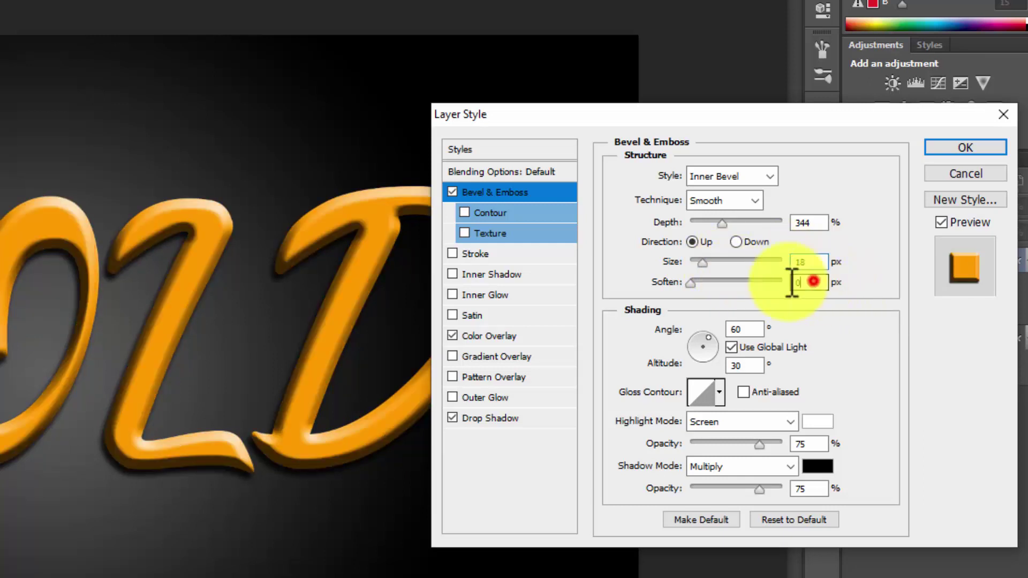
pyautogui.write('2')
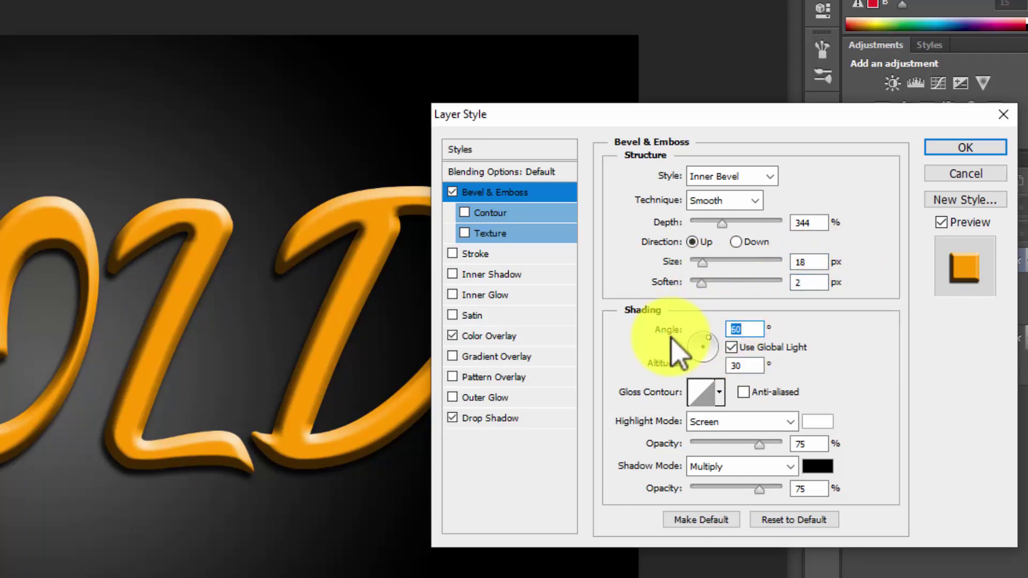
pyautogui.write('5')
pyautogui.doubleClick(752, 367)
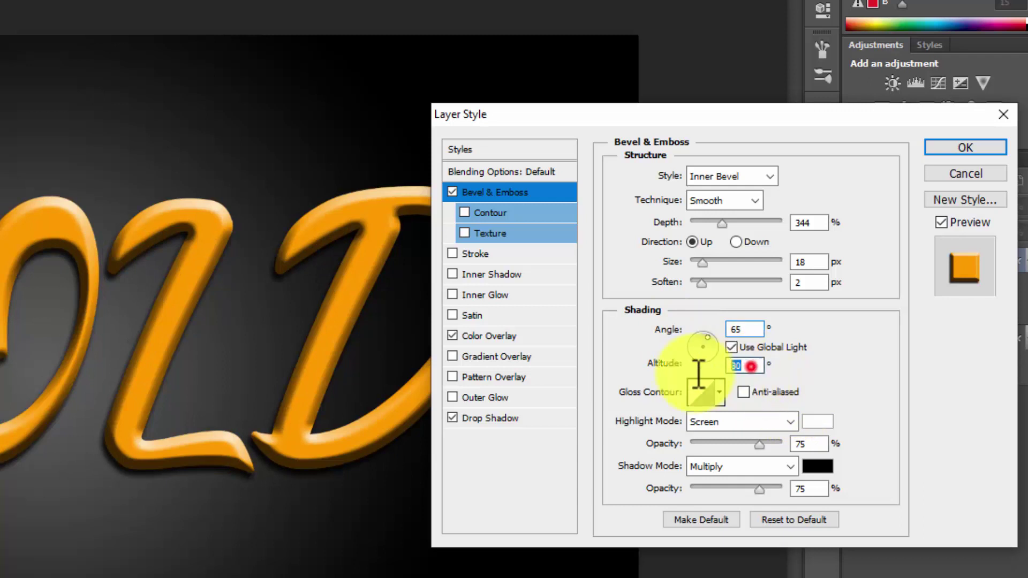
pyautogui.write('45')
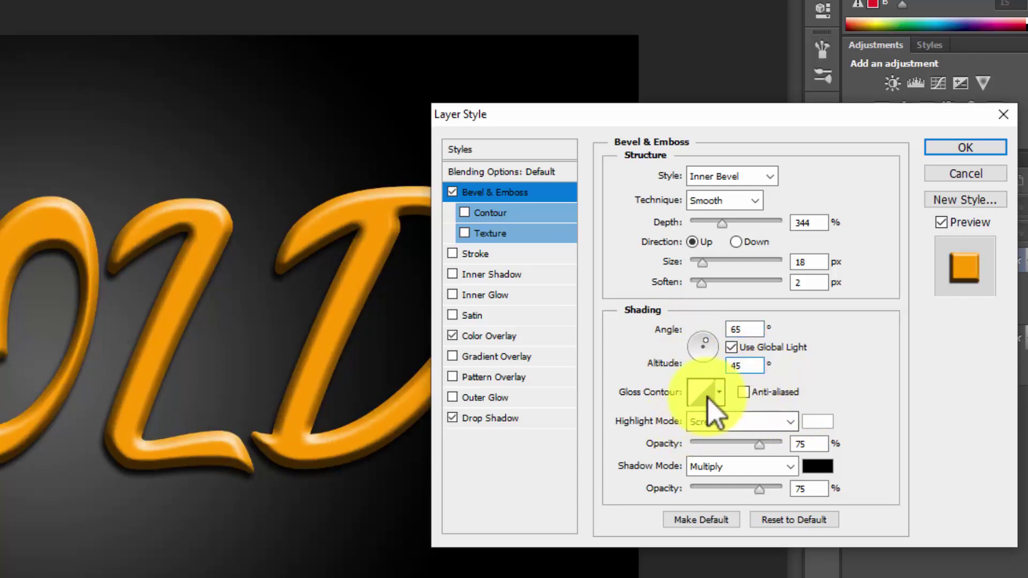
pyautogui.click(706, 395)
# Step: Use a Ring - Double gloss contour, 59% Linear Dodge (Add) highlights and 72% shadow opacity
pyautogui.click(166, 84)
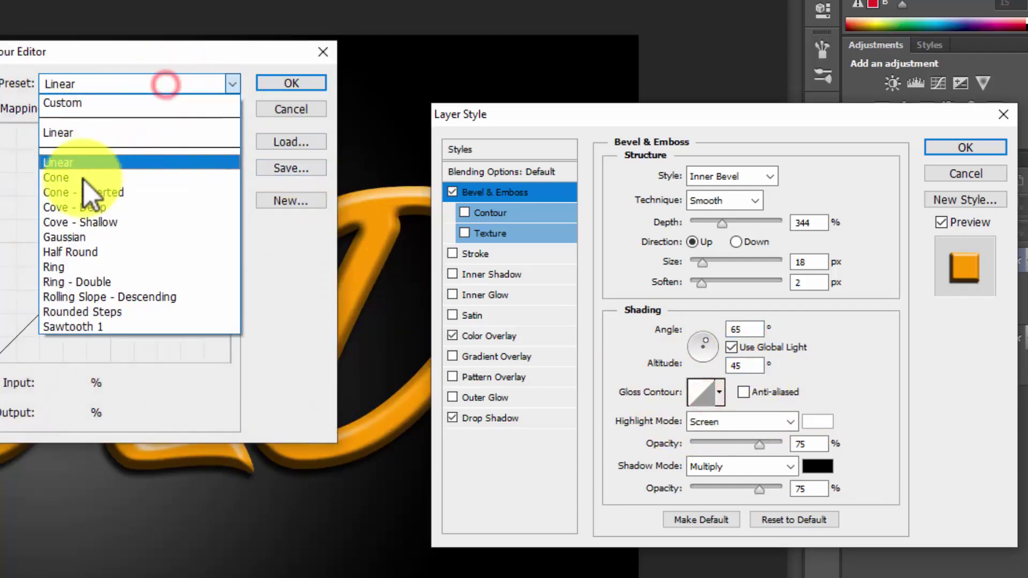
pyautogui.click(87, 283)
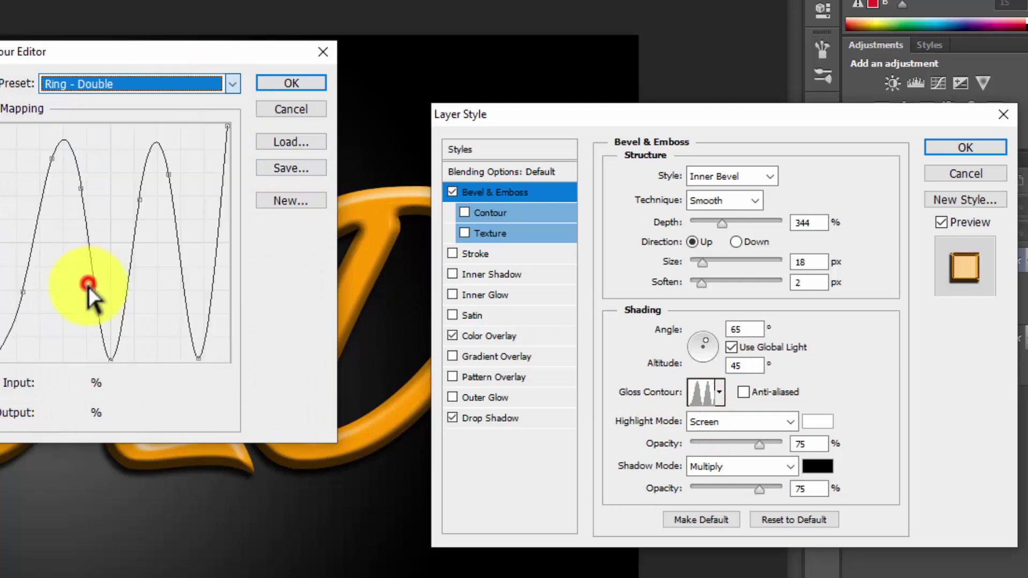
pyautogui.click(277, 82)
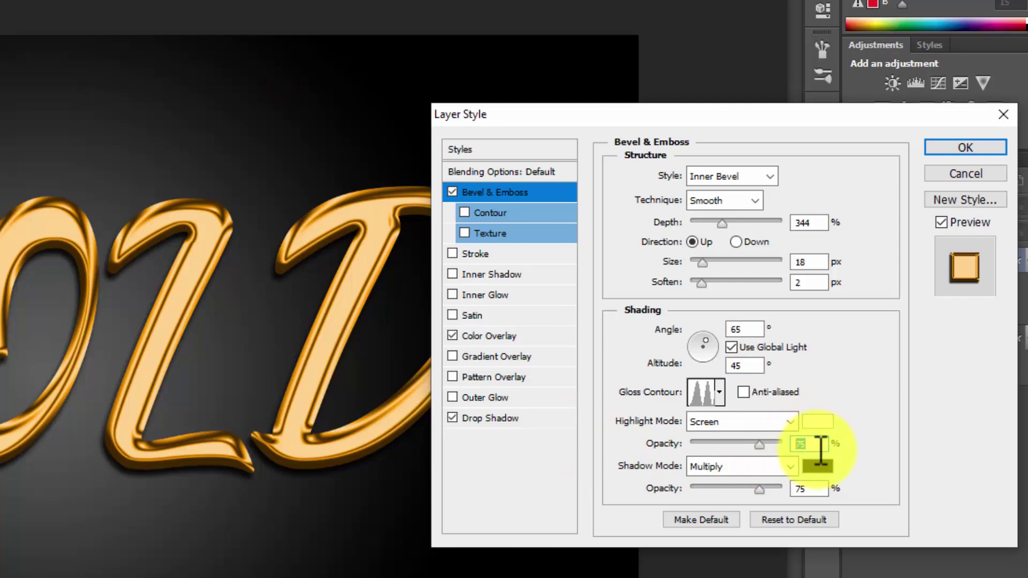
pyautogui.write('59')
pyautogui.click(750, 423)
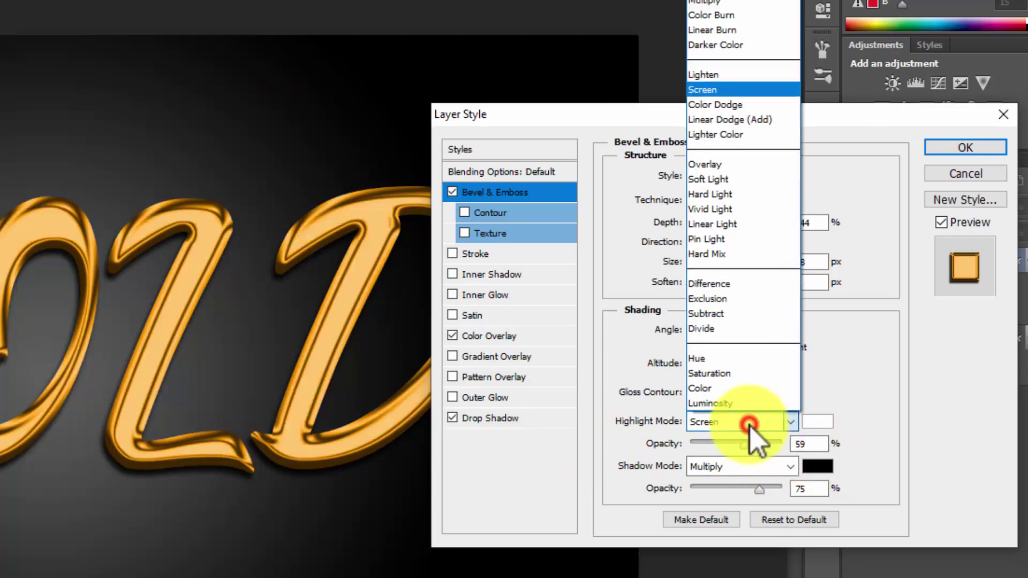
pyautogui.click(719, 120)
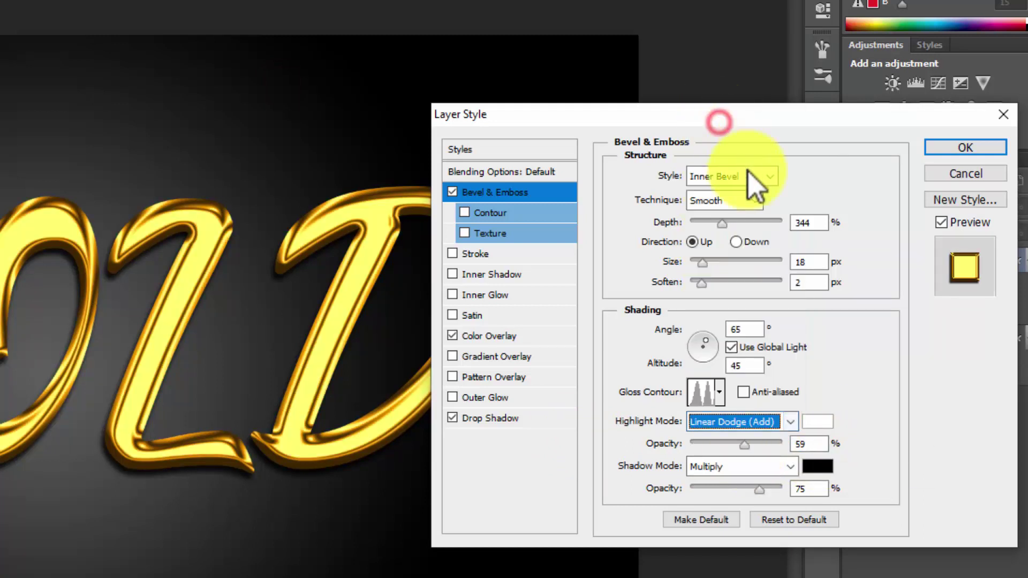
pyautogui.doubleClick(800, 490)
pyautogui.write('2')
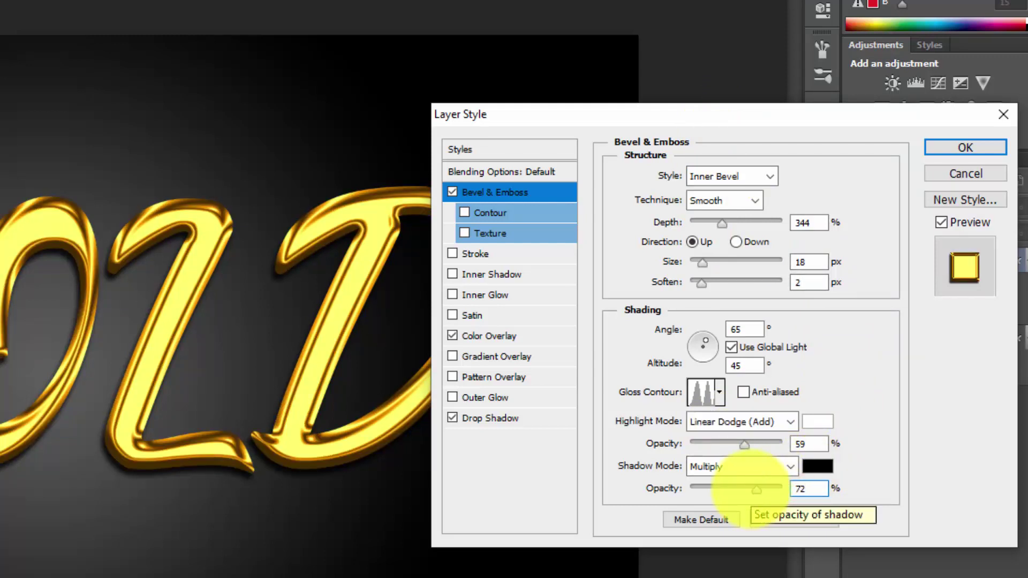
pyautogui.click(953, 148)
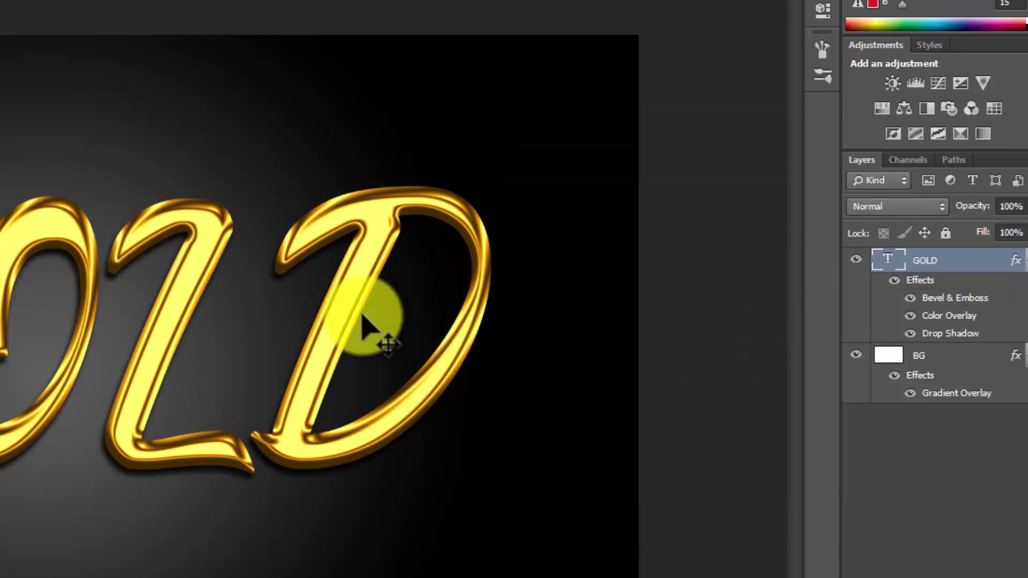
# Step: Nudge GOLD slightly left and duplicate it as a GOLD copy layer
pyautogui.moveTo(363, 318); pyautogui.dragTo(339, 316)
pyautogui.rightClick(961, 267)
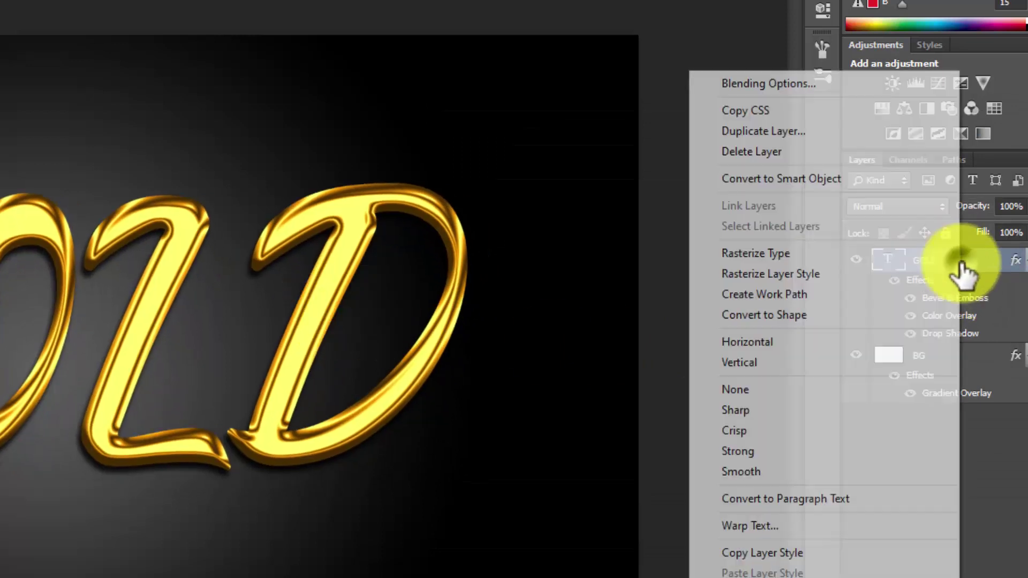
pyautogui.click(763, 131)
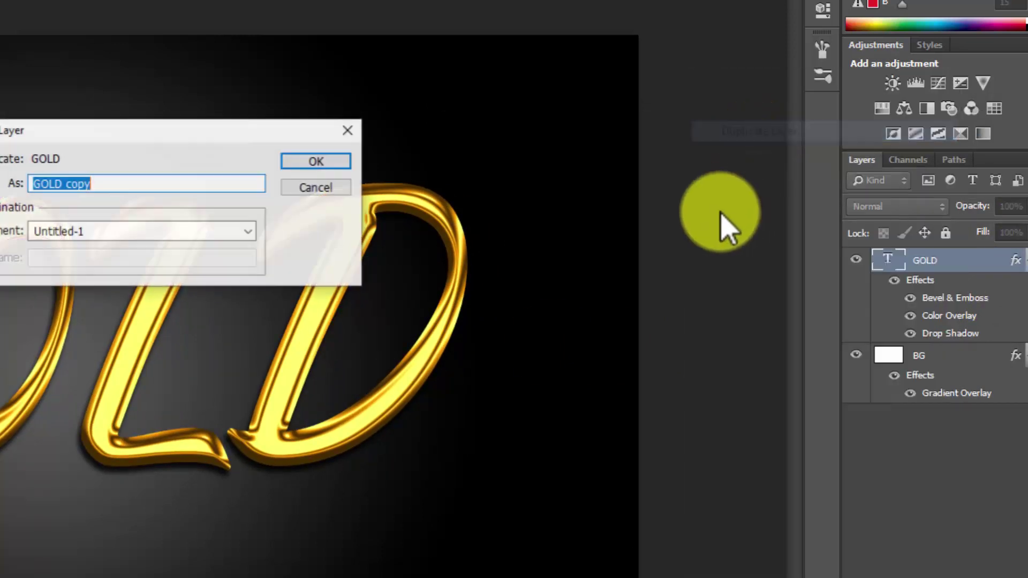
pyautogui.click(325, 165)
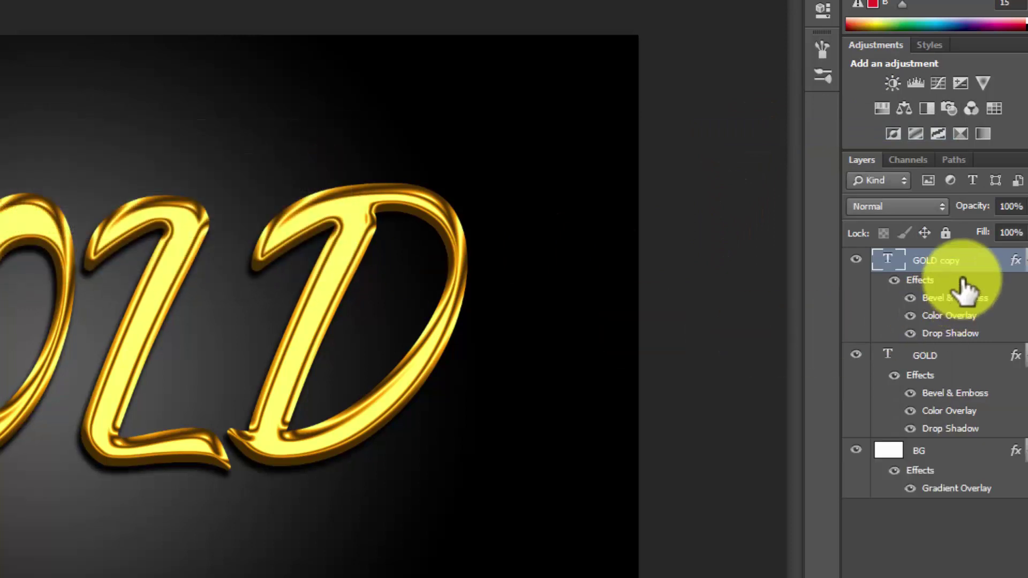
# Step: Rasterize the original GOLD layer's type and its layer style
pyautogui.click(935, 357)
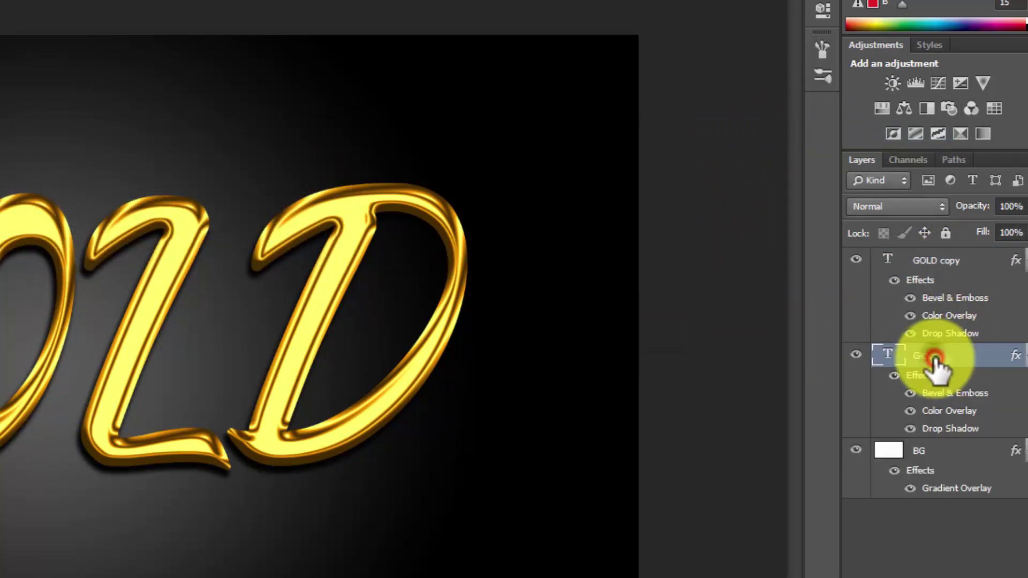
pyautogui.rightClick(935, 357)
pyautogui.click(779, 259)
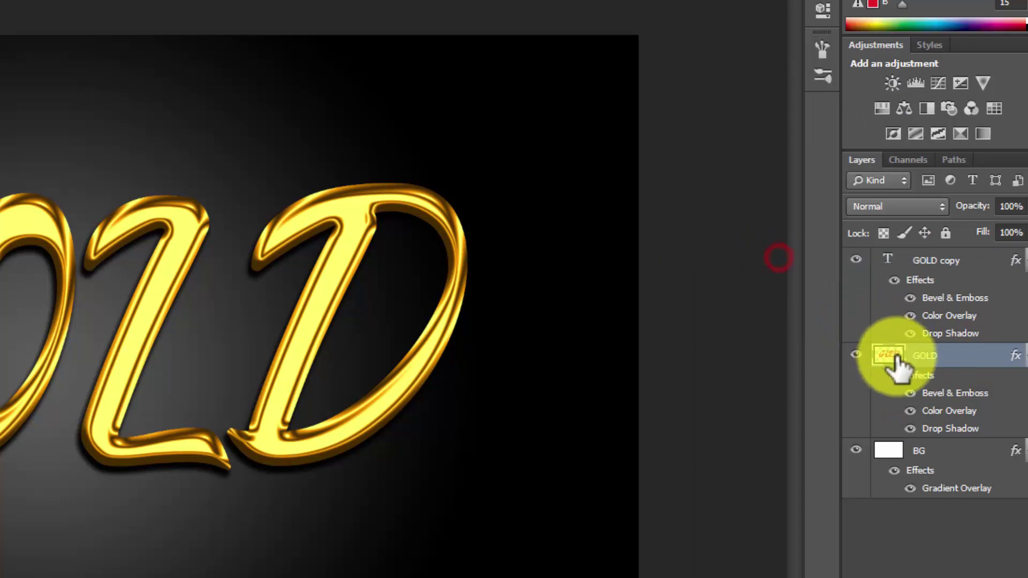
pyautogui.rightClick(895, 362)
pyautogui.click(777, 272)
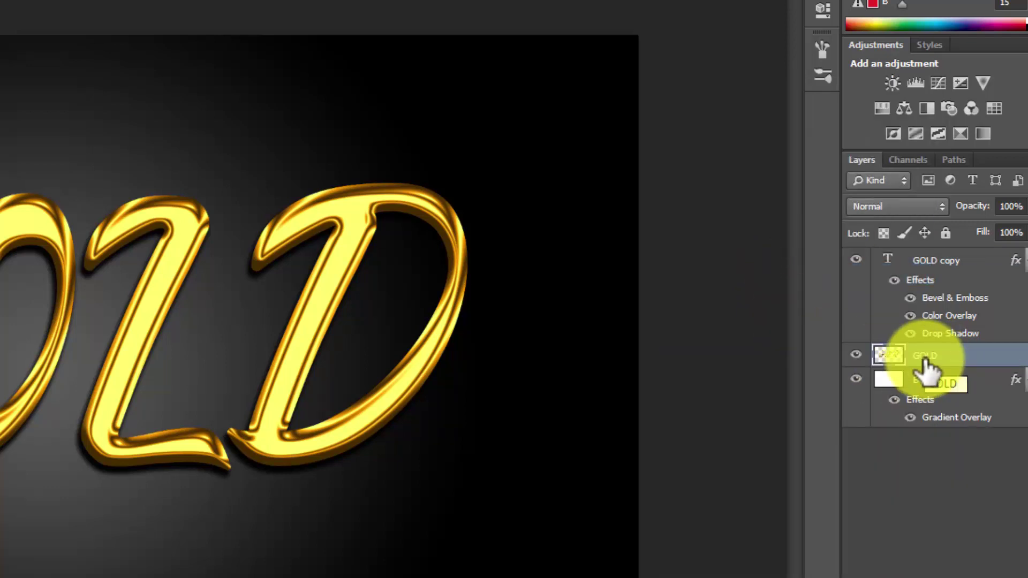
# Step: Flip the rasterized GOLD layer vertically and move it beneath the word as a reflection
pyautogui.hotkey('ctrl', 't')
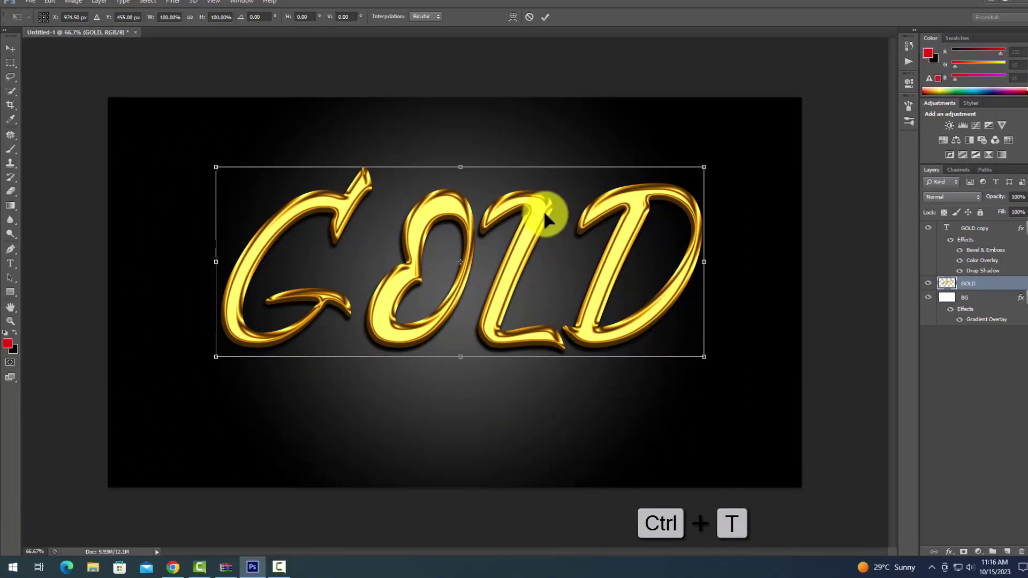
pyautogui.rightClick(537, 212)
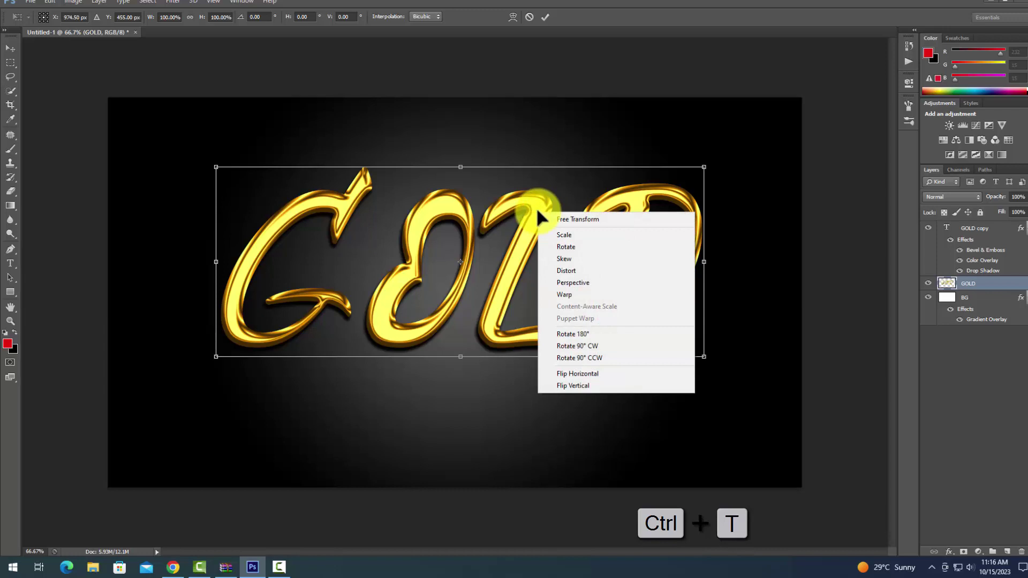
pyautogui.click(576, 387)
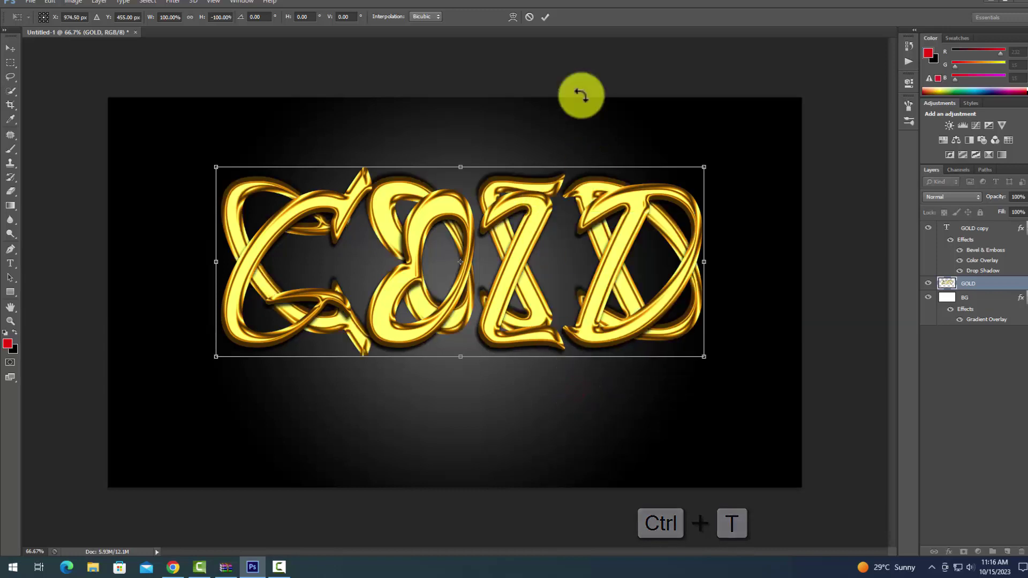
pyautogui.click(546, 19)
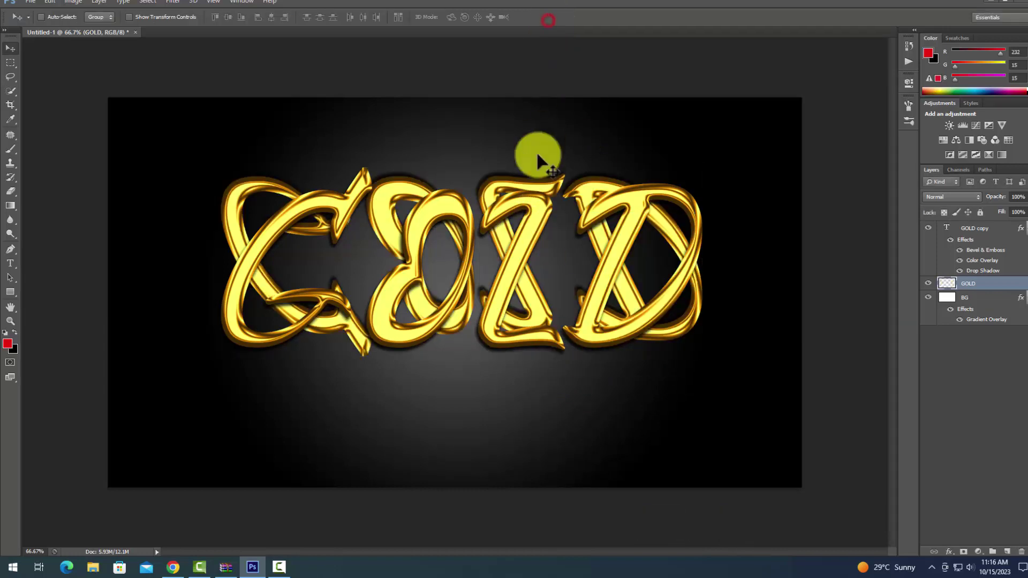
pyautogui.moveTo(406, 209); pyautogui.dragTo(407, 367)
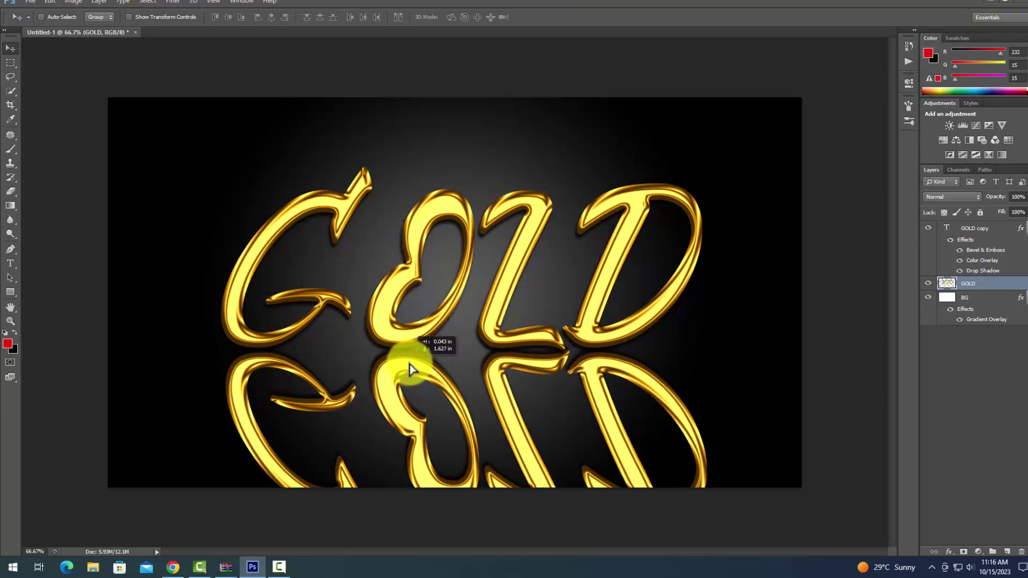
pyautogui.moveTo(407, 367); pyautogui.dragTo(411, 368)
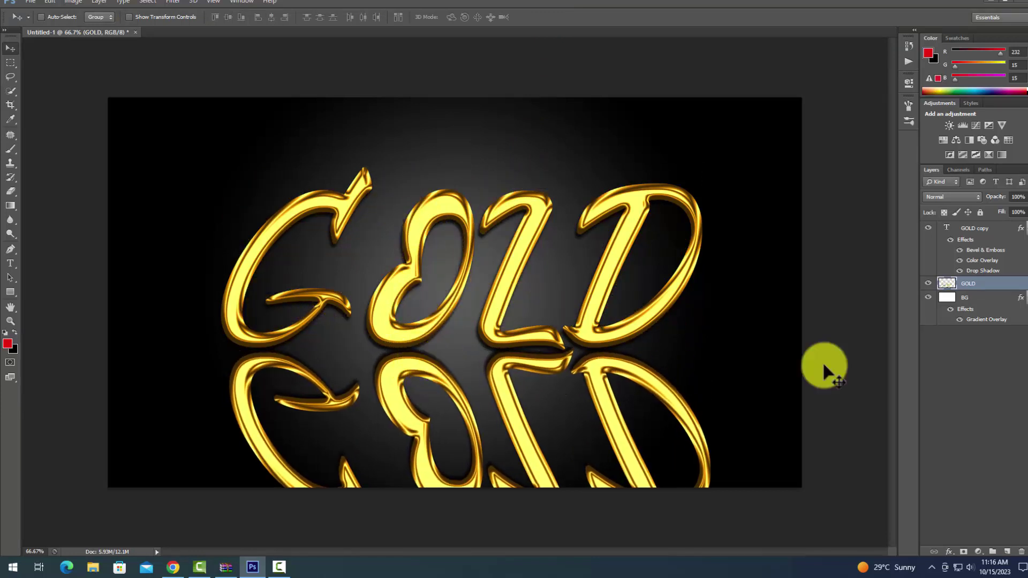
# Step: Add a layer mask to the mirrored GOLD layer and select the Black, White gradient preset
pyautogui.click(964, 552)
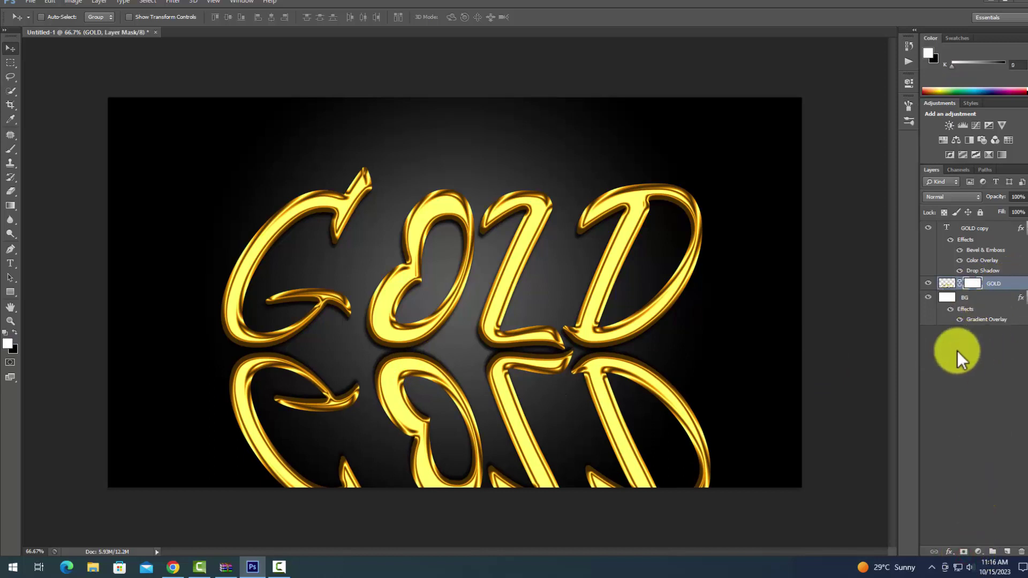
pyautogui.click(11, 207)
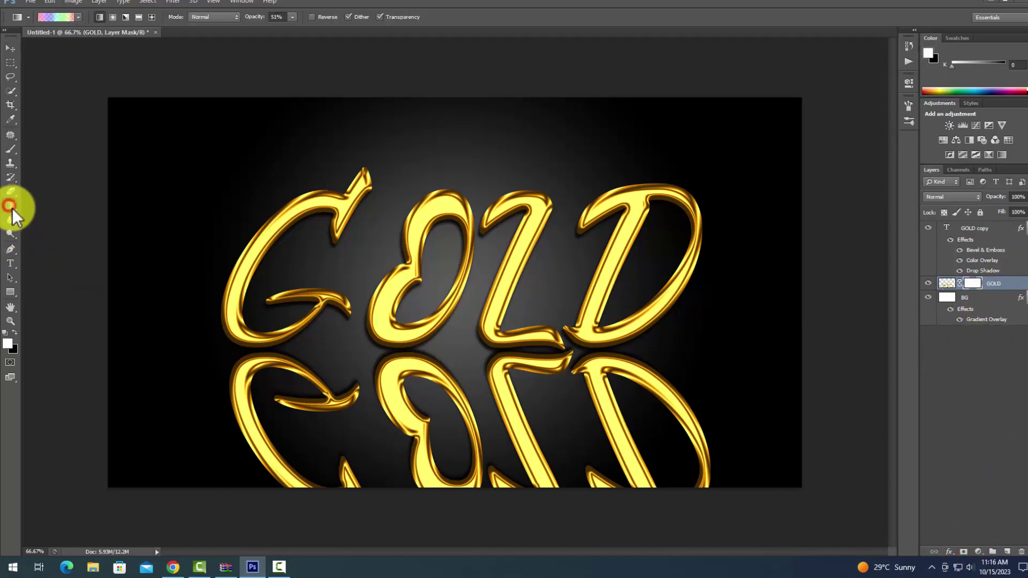
pyautogui.click(57, 17)
pyautogui.click(120, 111)
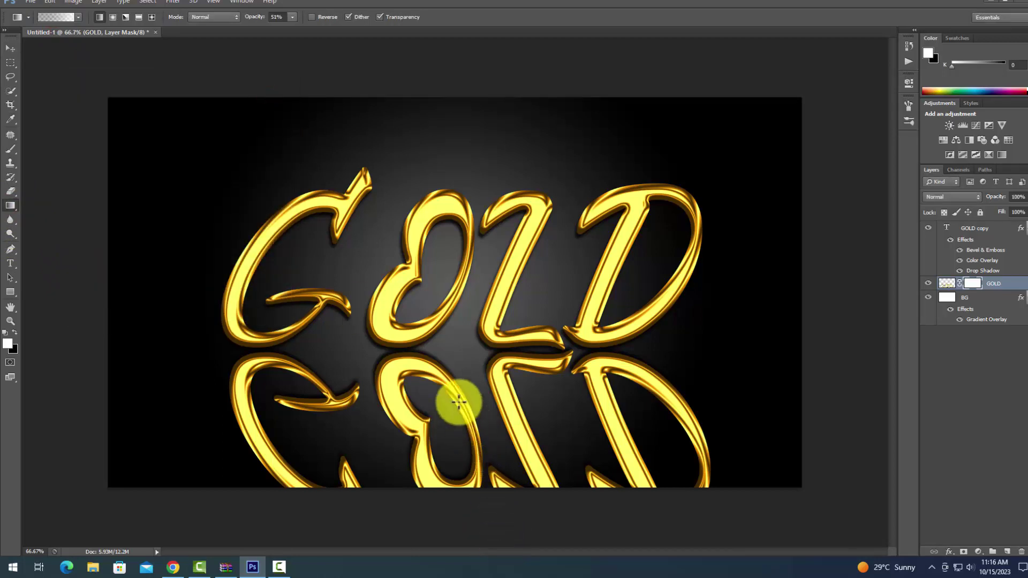
# Step: Drag gradients upward on the mask until the reflection fades toward the canvas bottom
pyautogui.moveTo(459, 401); pyautogui.dragTo(431, 562)
pyautogui.moveTo(452, 366); pyautogui.dragTo(420, 569)
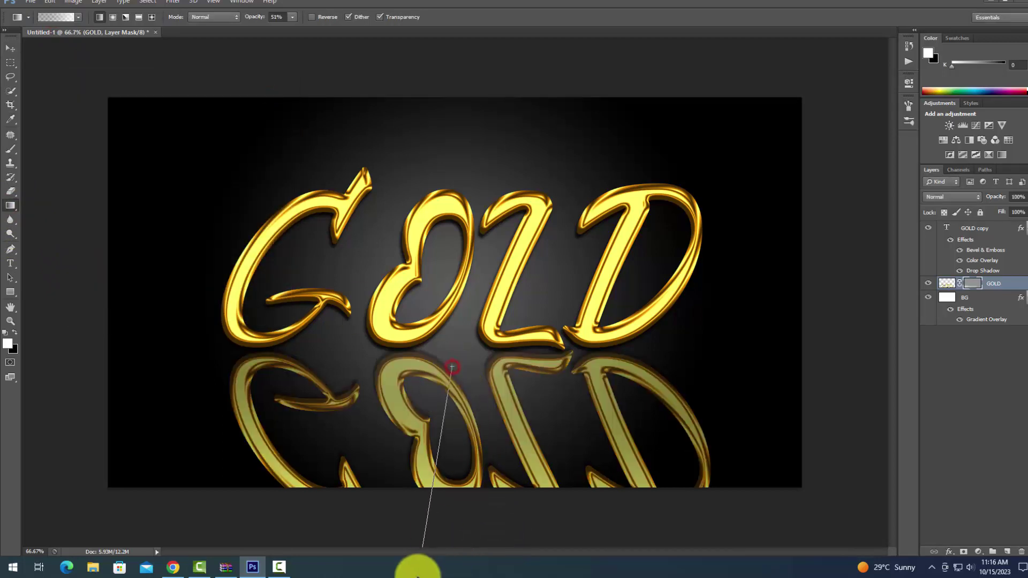
pyautogui.moveTo(459, 391); pyautogui.dragTo(421, 569)
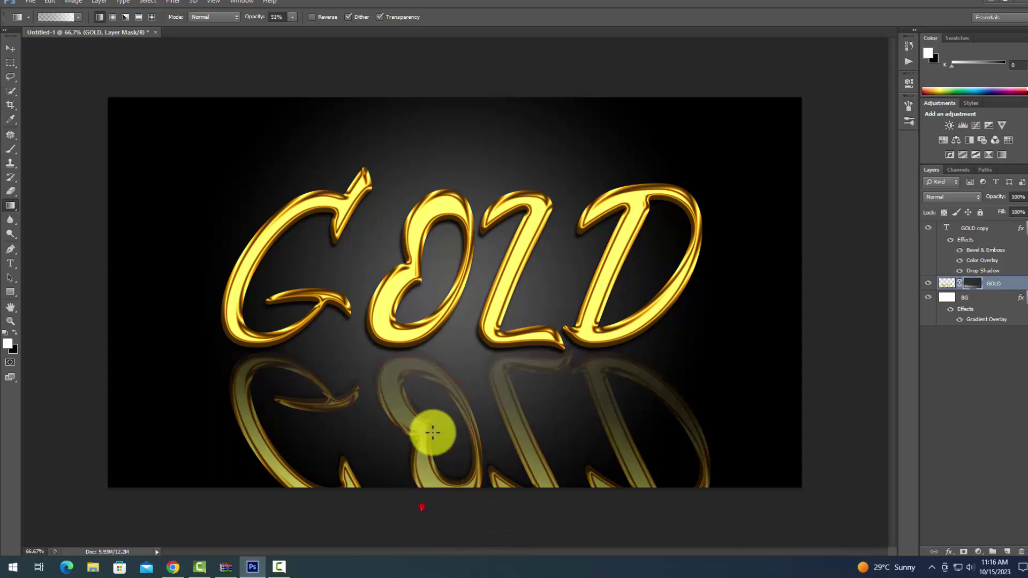
pyautogui.moveTo(431, 432); pyautogui.dragTo(416, 523)
pyautogui.moveTo(435, 406)
pyautogui.mouseDown()
pyautogui.moveTo(407, 519)
pyautogui.moveTo(432, 340)
pyautogui.mouseUp()
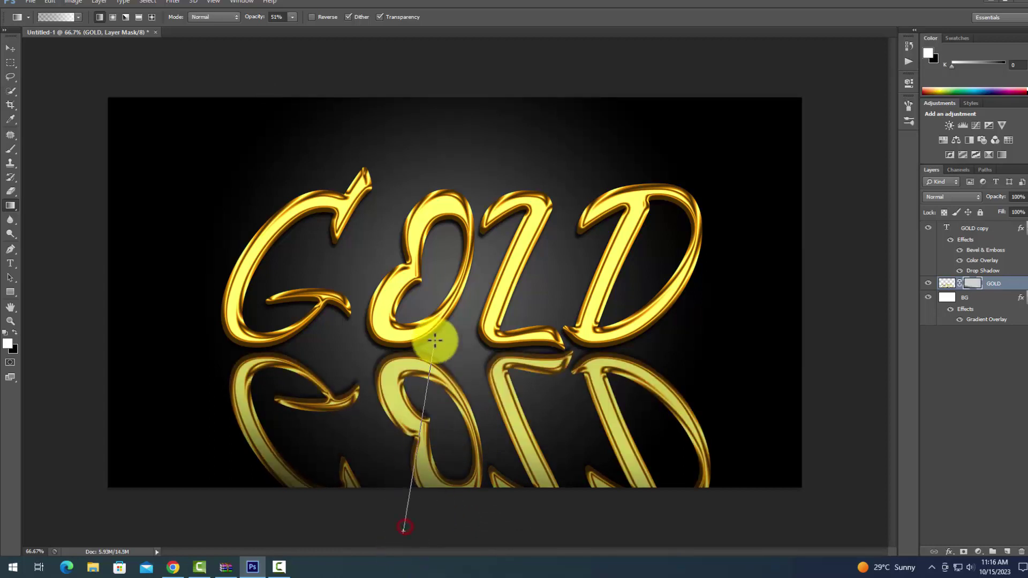
pyautogui.moveTo(421, 523); pyautogui.dragTo(459, 202)
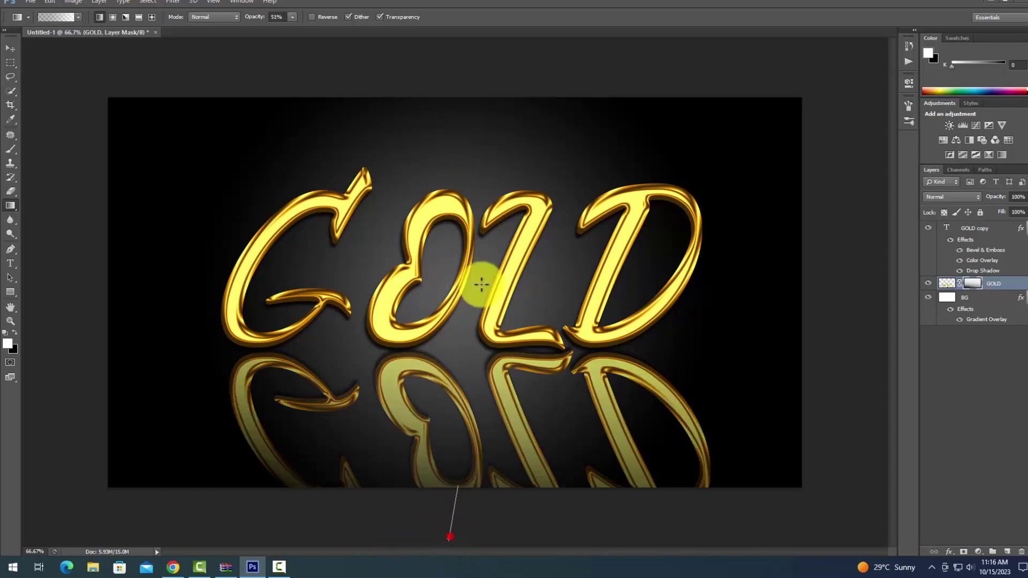
pyautogui.moveTo(442, 527)
pyautogui.mouseDown()
pyautogui.moveTo(487, 160)
pyautogui.moveTo(449, 304)
pyautogui.mouseUp()
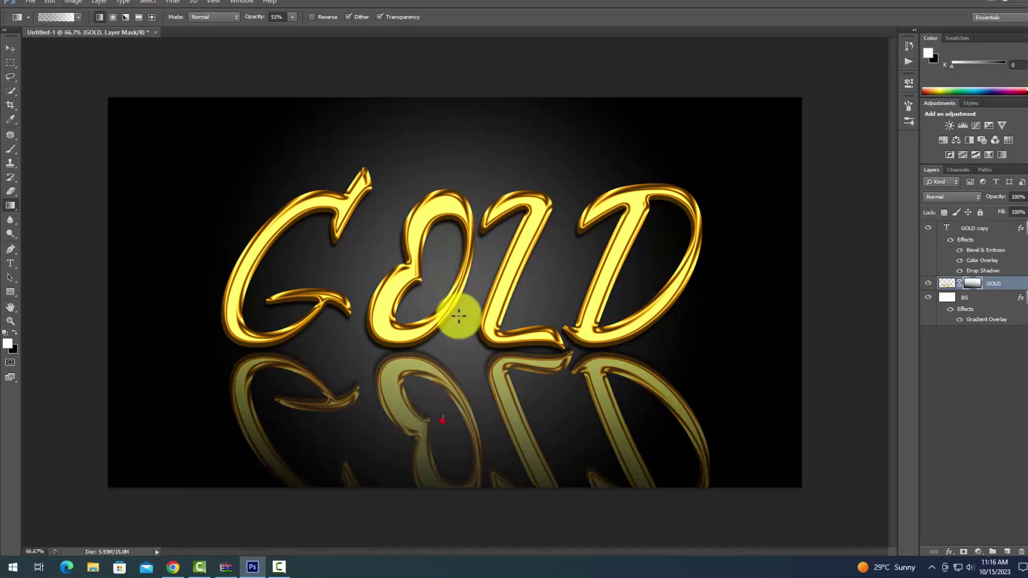
pyautogui.moveTo(429, 420); pyautogui.dragTo(464, 220)
pyautogui.moveTo(423, 452); pyautogui.dragTo(452, 218)
pyautogui.moveTo(439, 427); pyautogui.dragTo(500, 119)
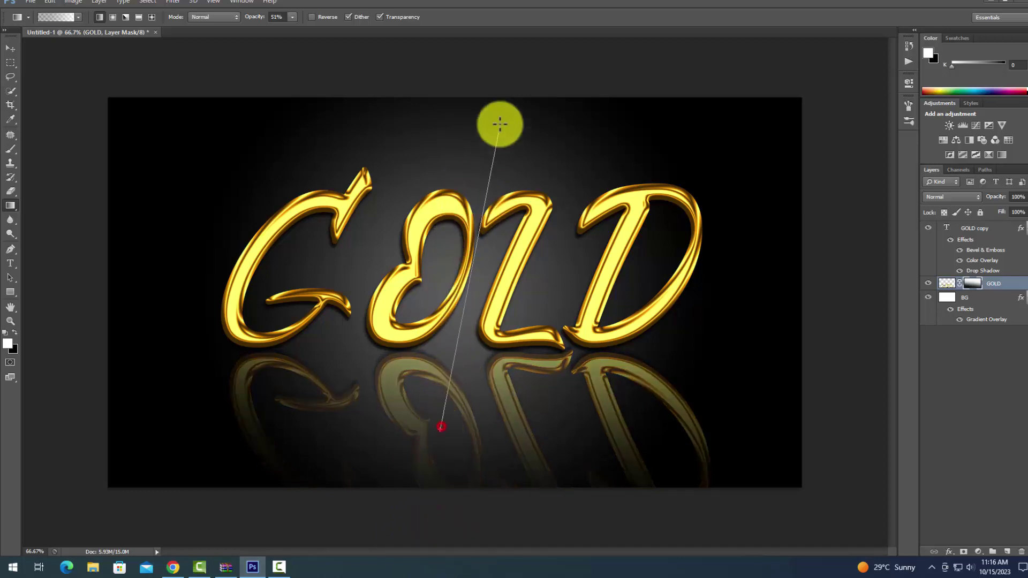
pyautogui.moveTo(457, 436); pyautogui.dragTo(521, 143)
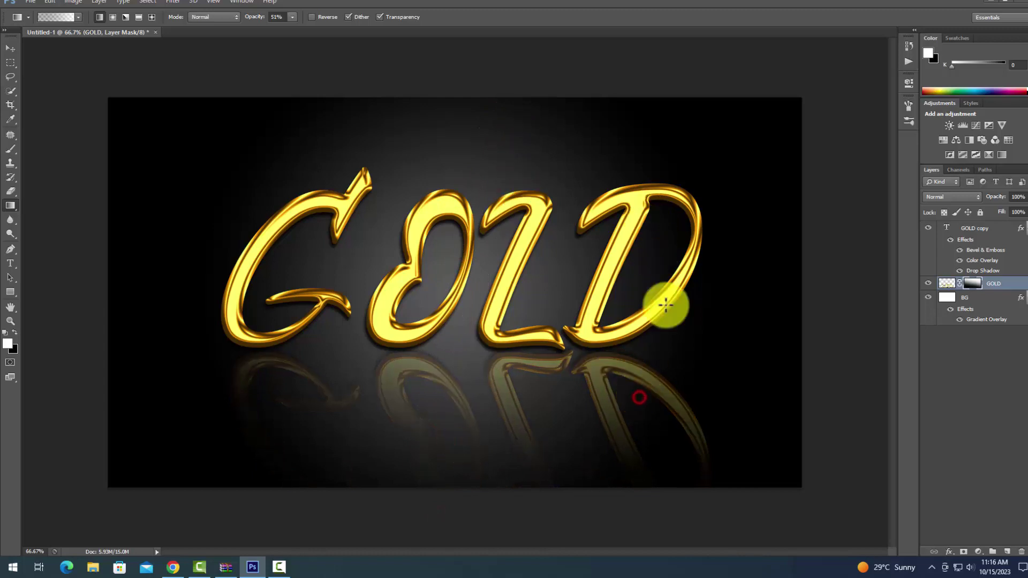
pyautogui.moveTo(640, 396); pyautogui.dragTo(666, 303)
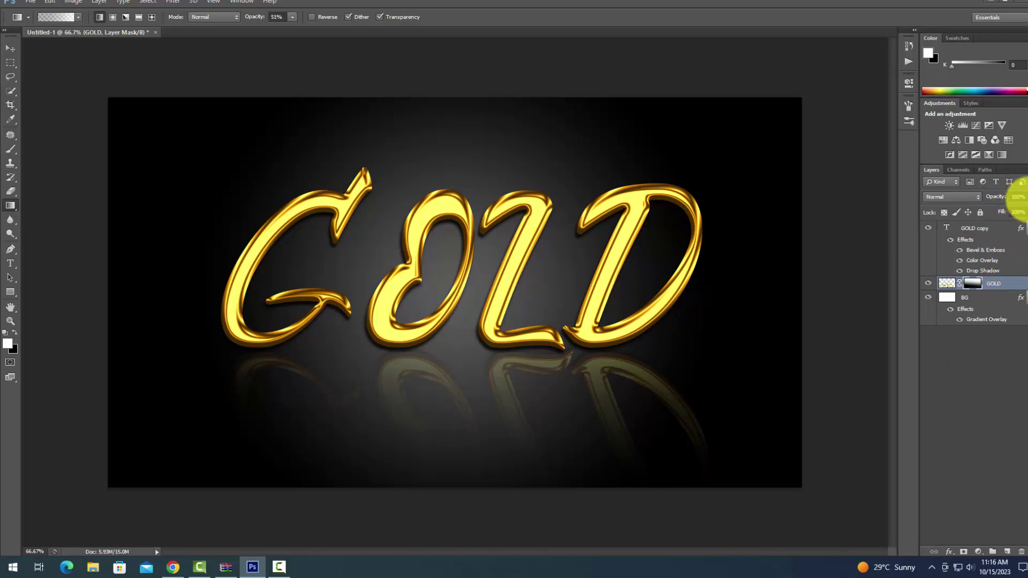
# Step: Set the GOLD reflection layer's opacity to 96% in the Layers panel
pyautogui.moveTo(1017, 217); pyautogui.dragTo(1005, 222)
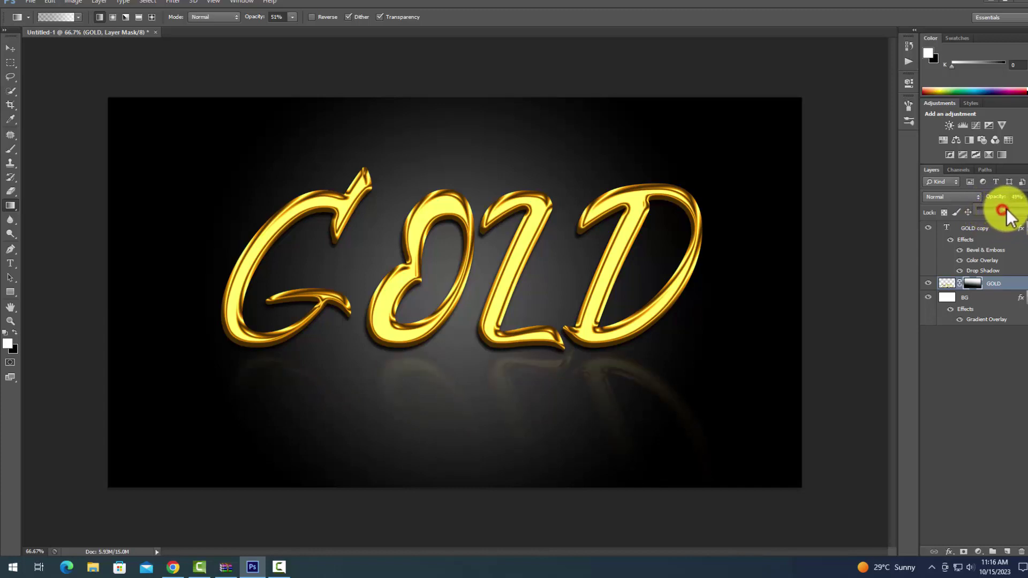
pyautogui.moveTo(1000, 210); pyautogui.dragTo(1014, 210)
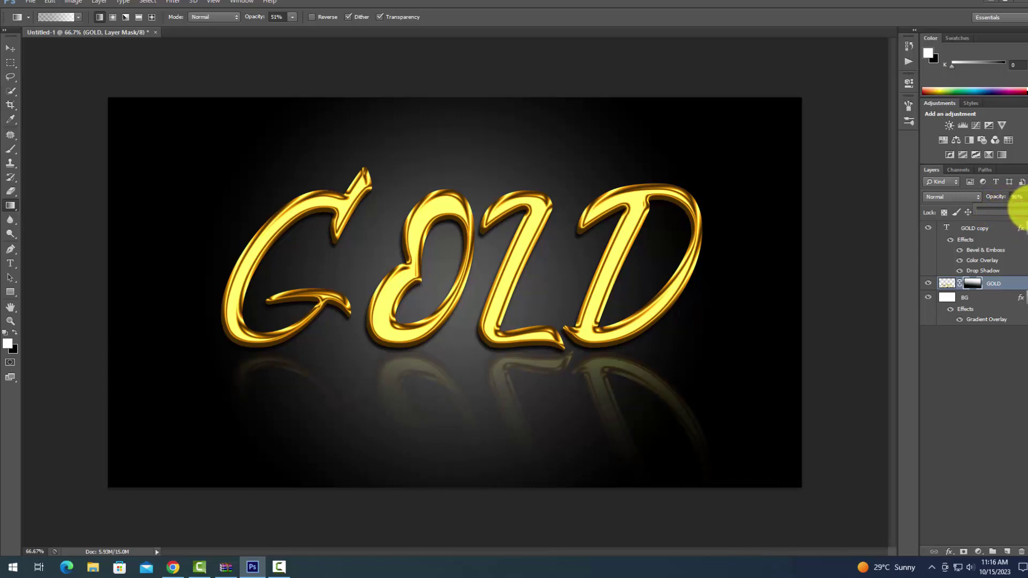
pyautogui.click(11, 49)
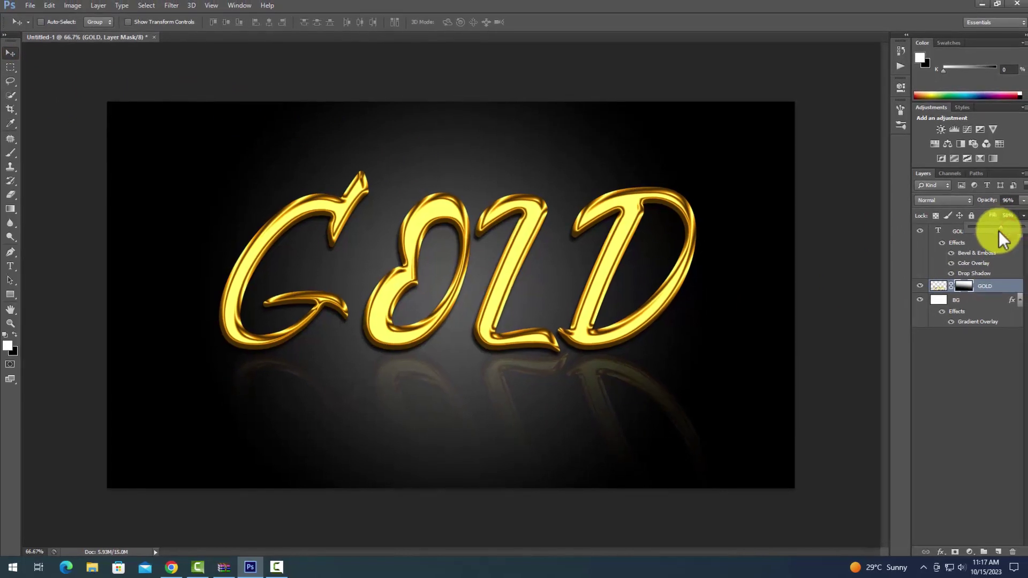
# Step: Stamp orange star sparkles on the tops of G, O, L, D and the lower L and G edges
pyautogui.click(362, 172)
pyautogui.click(460, 200)
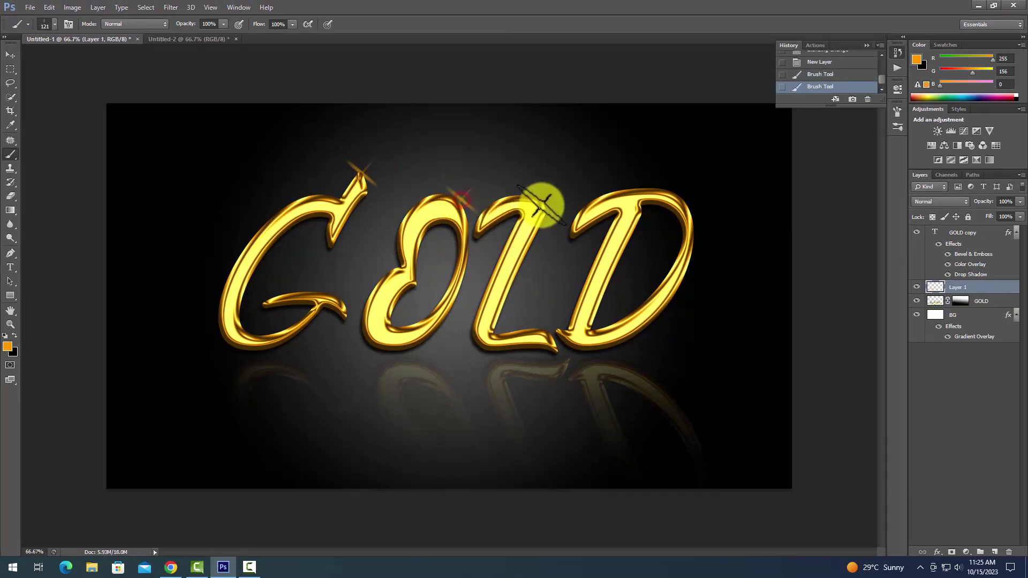
pyautogui.click(537, 200)
pyautogui.click(687, 202)
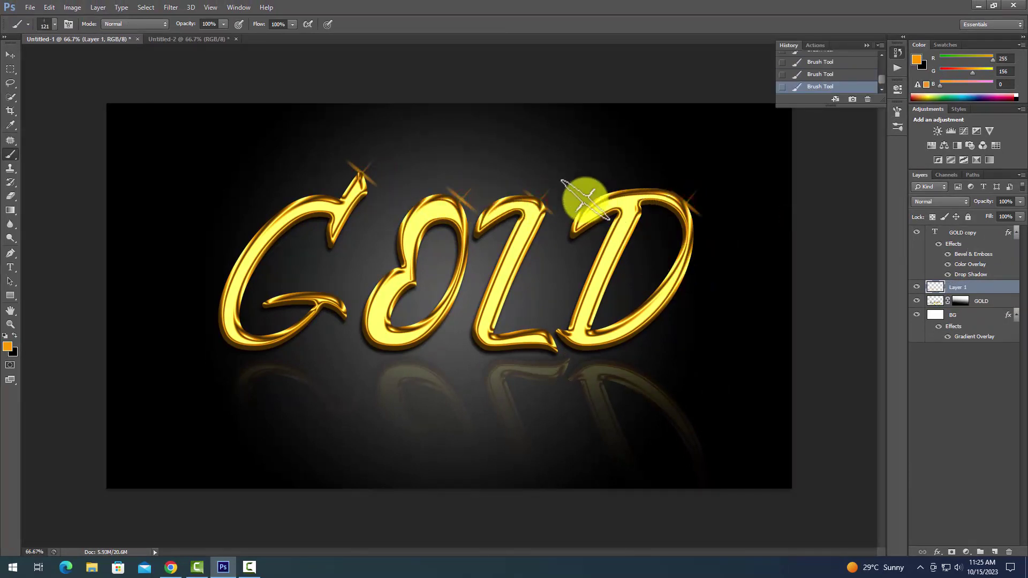
pyautogui.click(647, 213)
pyautogui.click(545, 333)
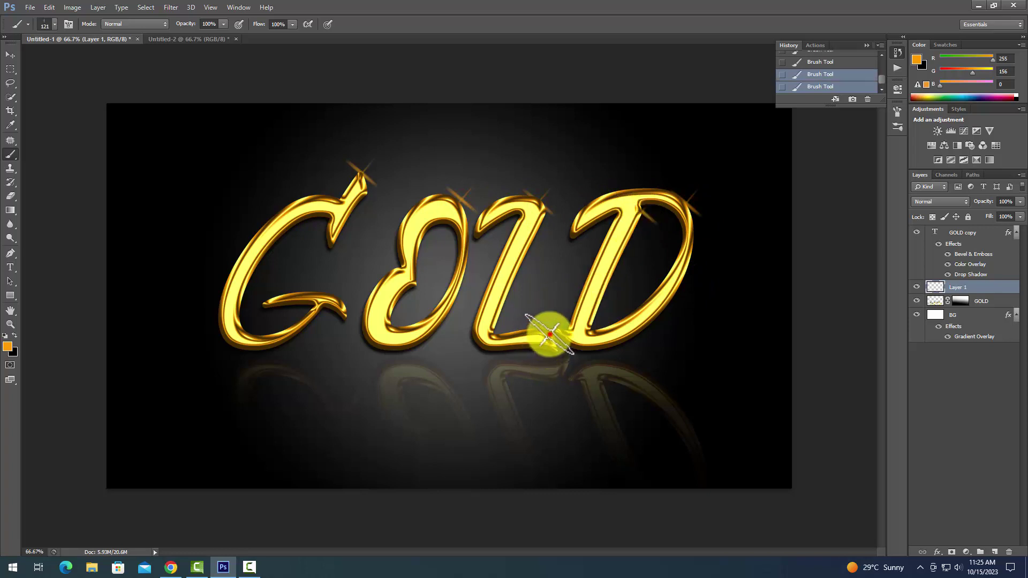
pyautogui.click(346, 306)
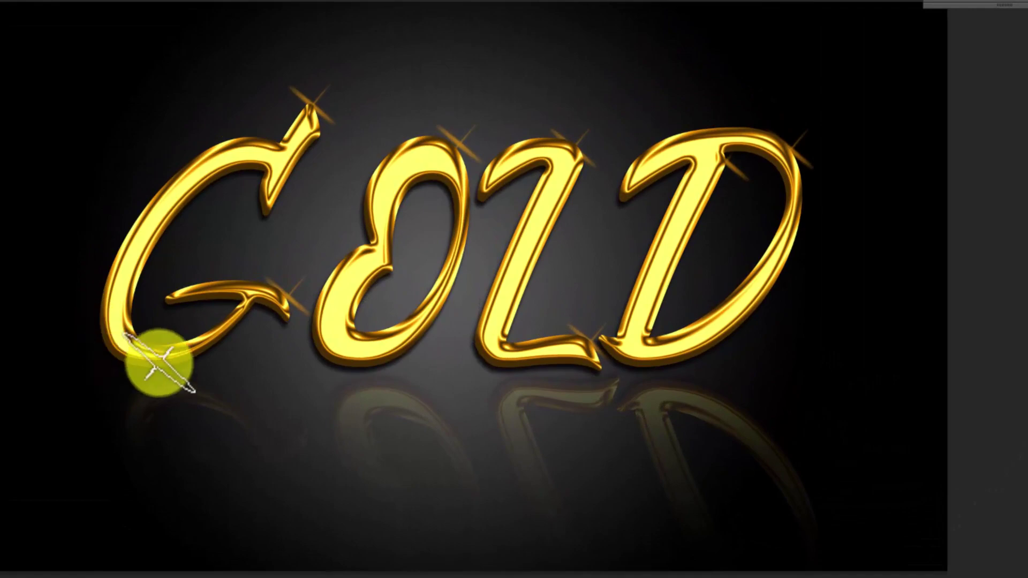